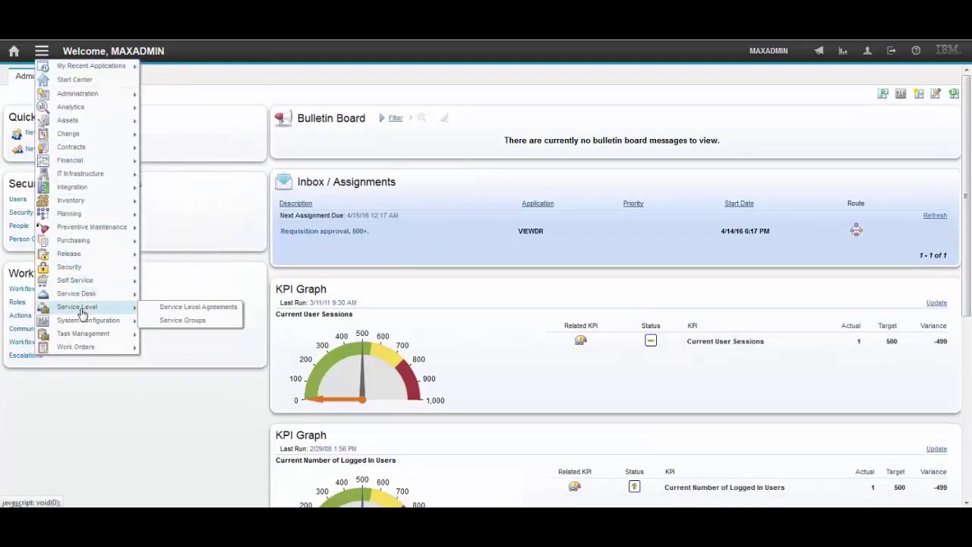
List the BEDFORD site's work orders in Work Order Tracking and open work order 7184.
mouse_move(83, 322)
mouse_move(83, 347)
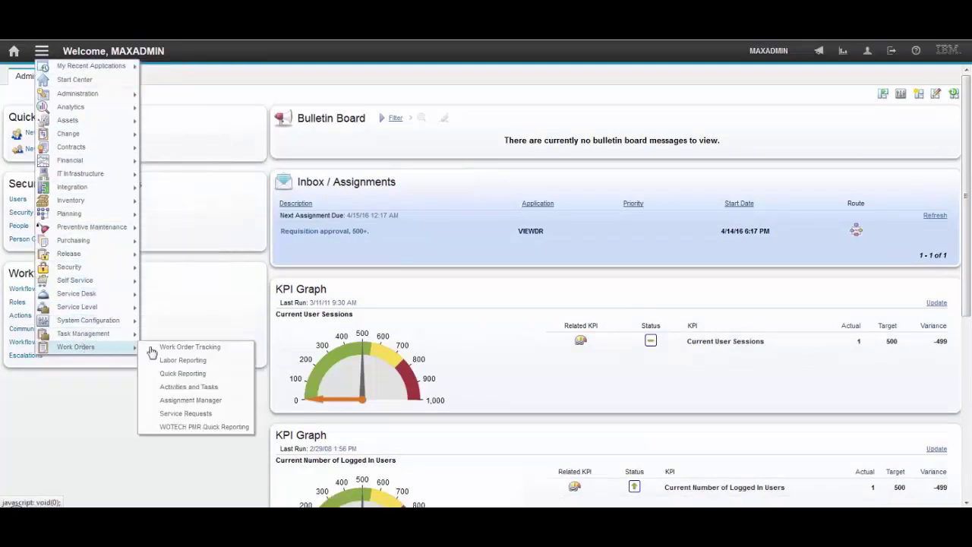
click(213, 345)
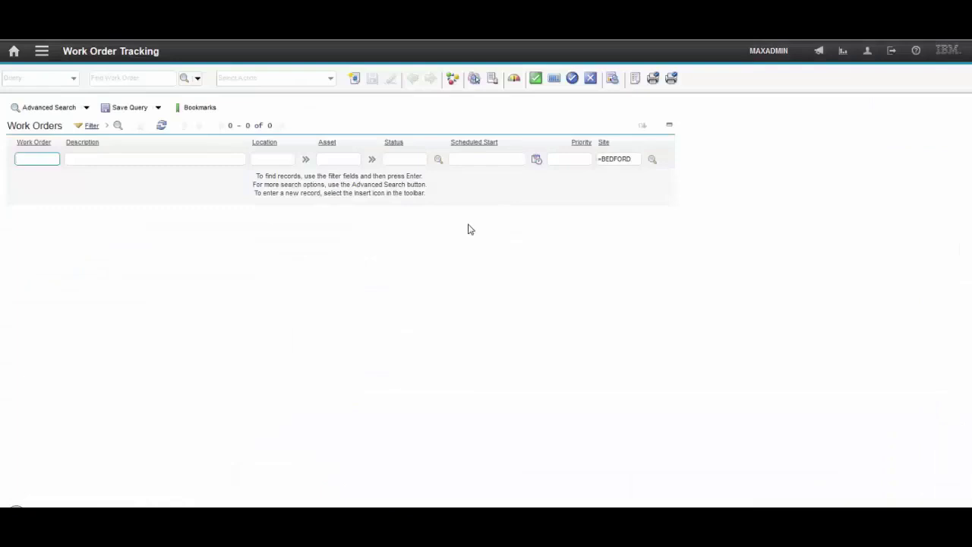
key(Return)
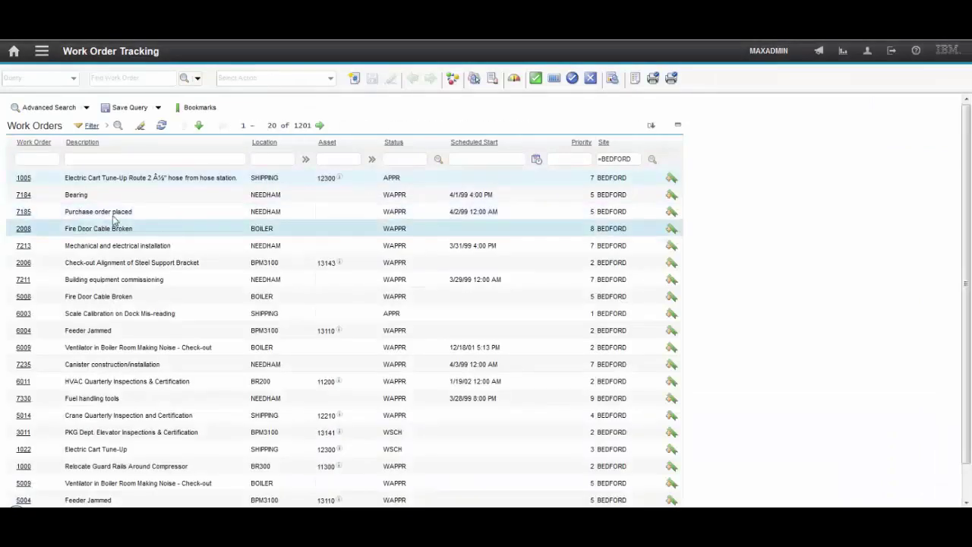
click(24, 195)
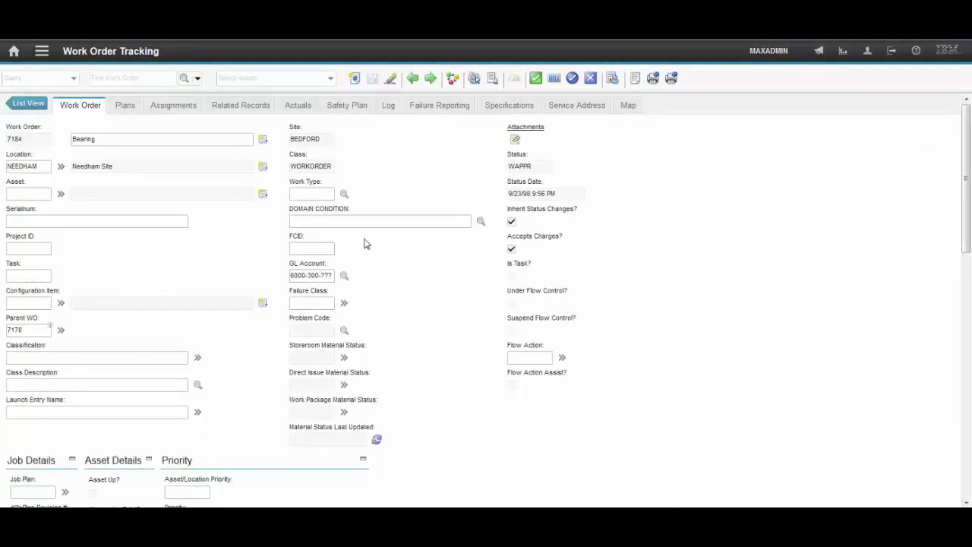
View the values offered for the DOMAIN CONDITION field on the work order, leaving the field unset.
click(298, 212)
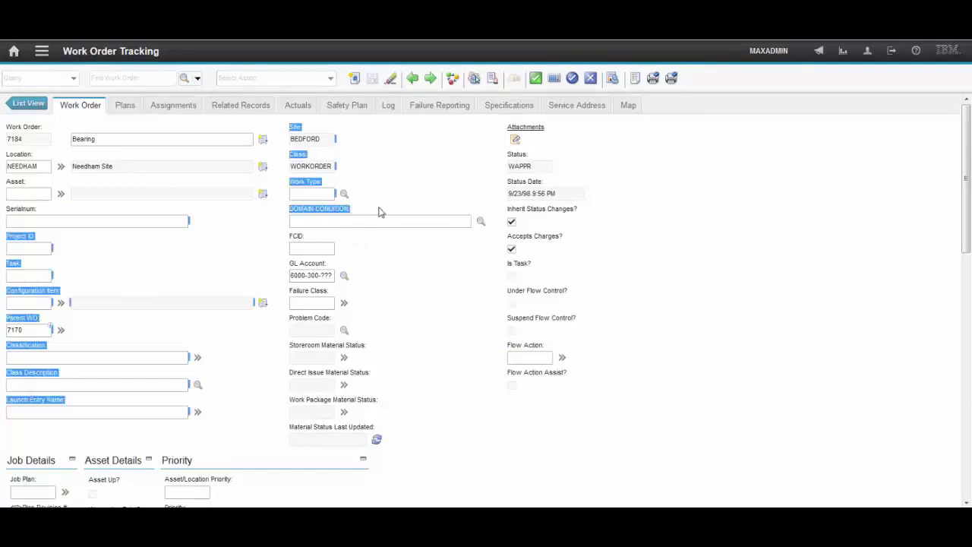
click(481, 222)
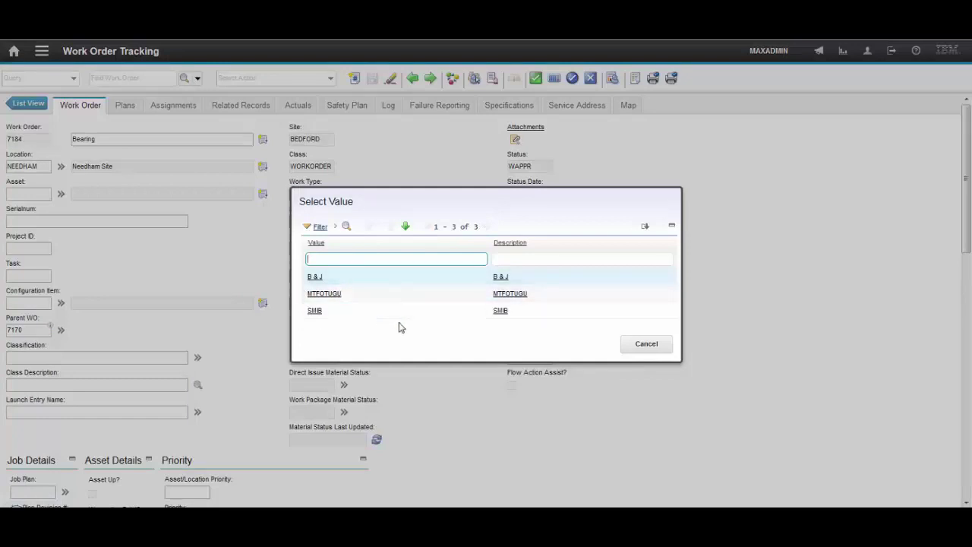
click(647, 344)
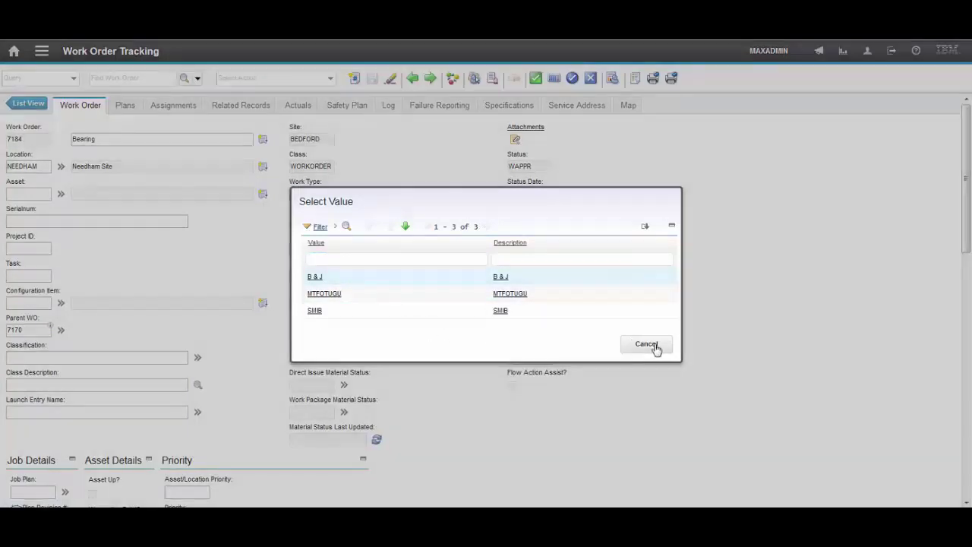
Filter the Domains application for "condition" and open the details of the CONDITION domain.
click(41, 51)
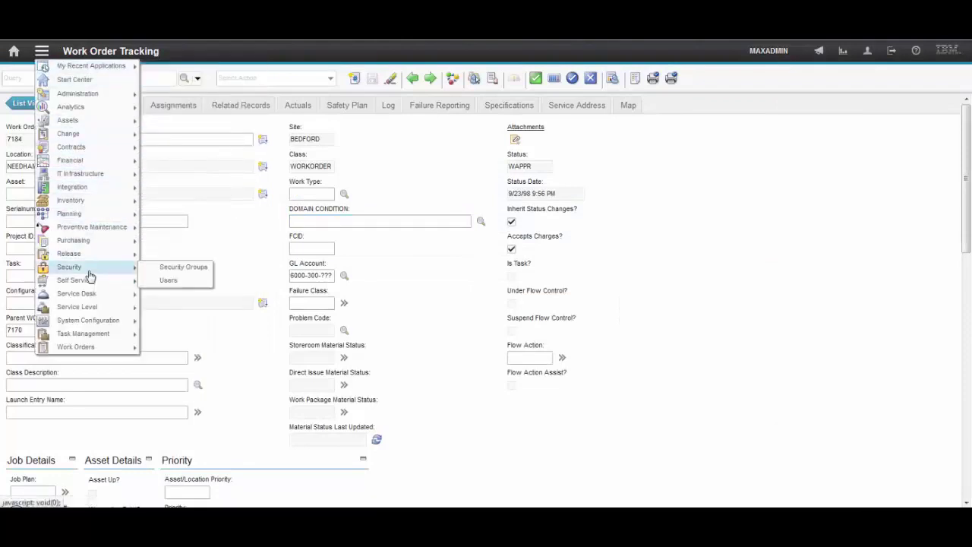
mouse_move(91, 325)
mouse_move(173, 321)
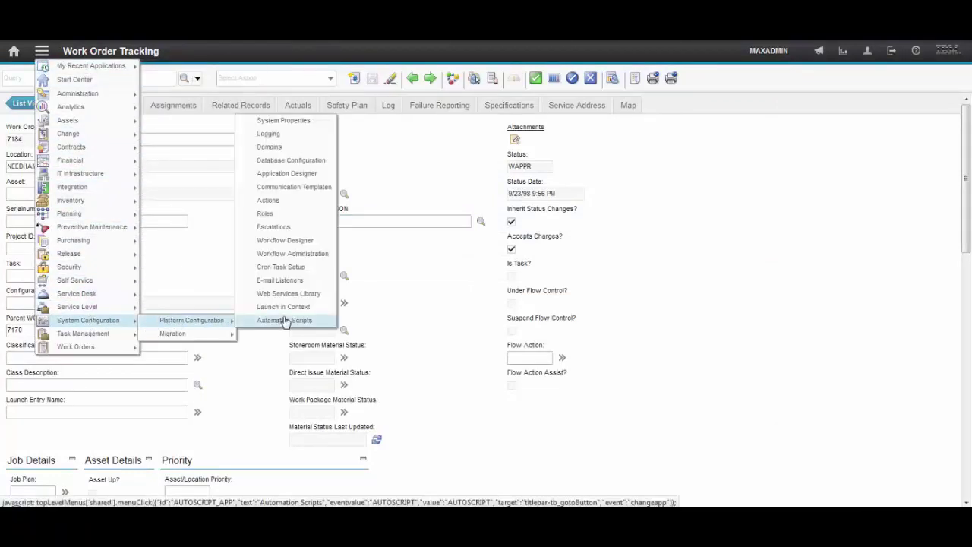
click(284, 149)
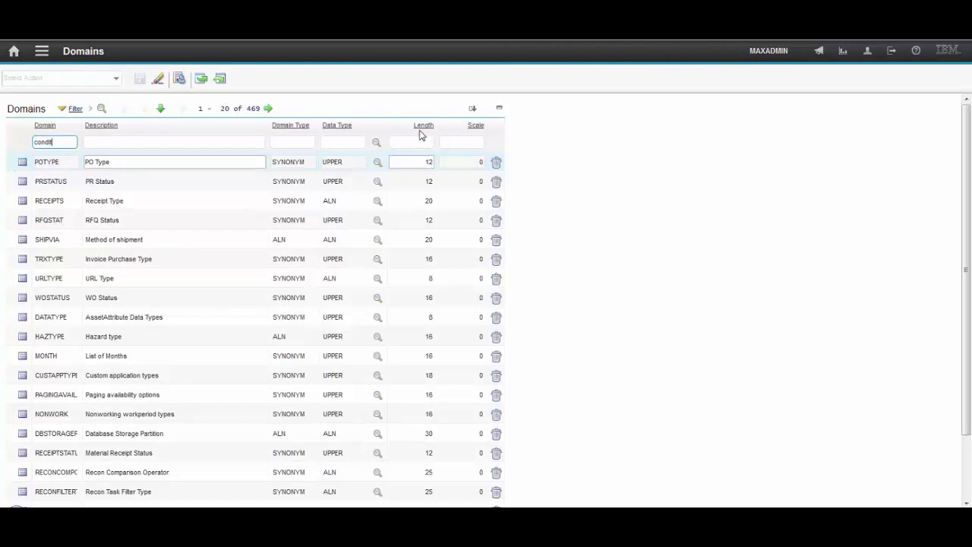
key(Return)
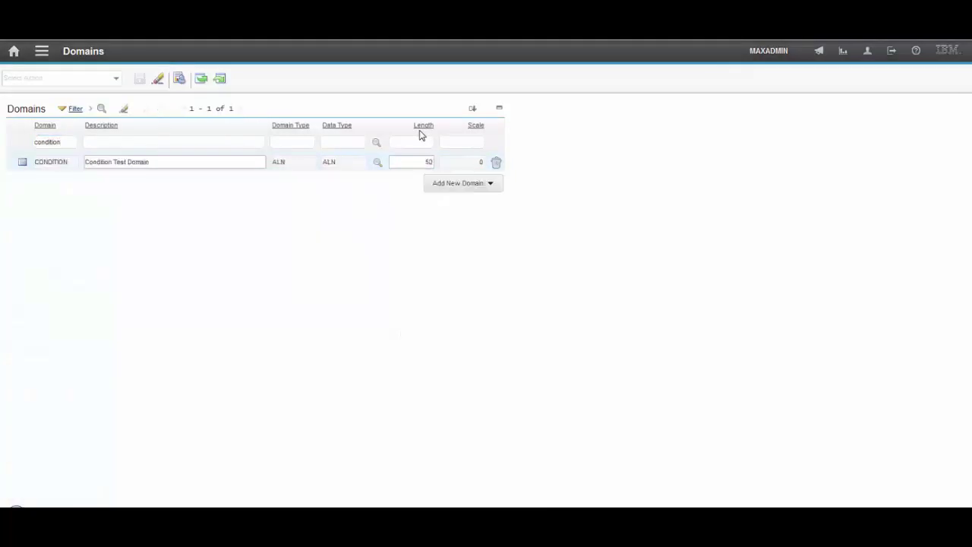
click(23, 164)
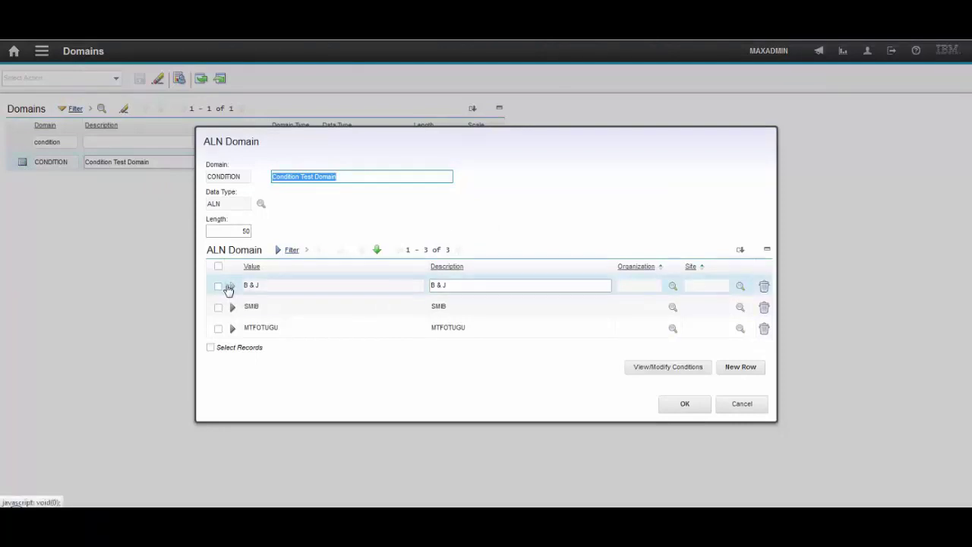
Add a condition row for the domain value B & J and go to the Conditional Expression Manager for its condition number.
click(231, 286)
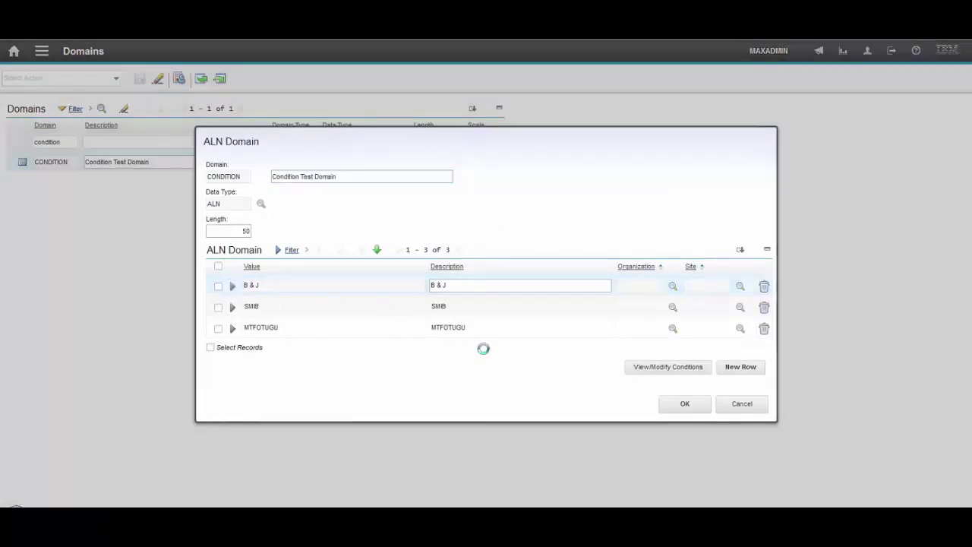
click(663, 371)
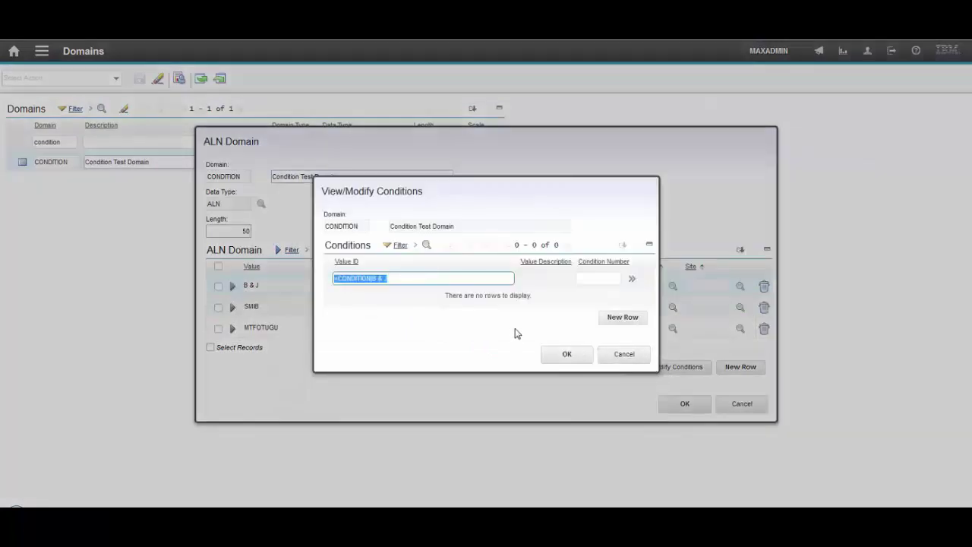
click(626, 319)
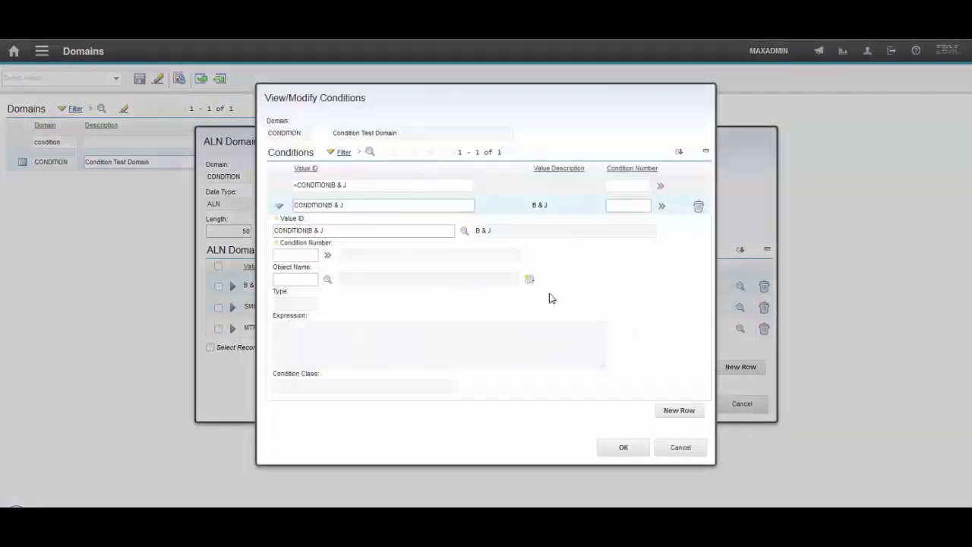
click(328, 256)
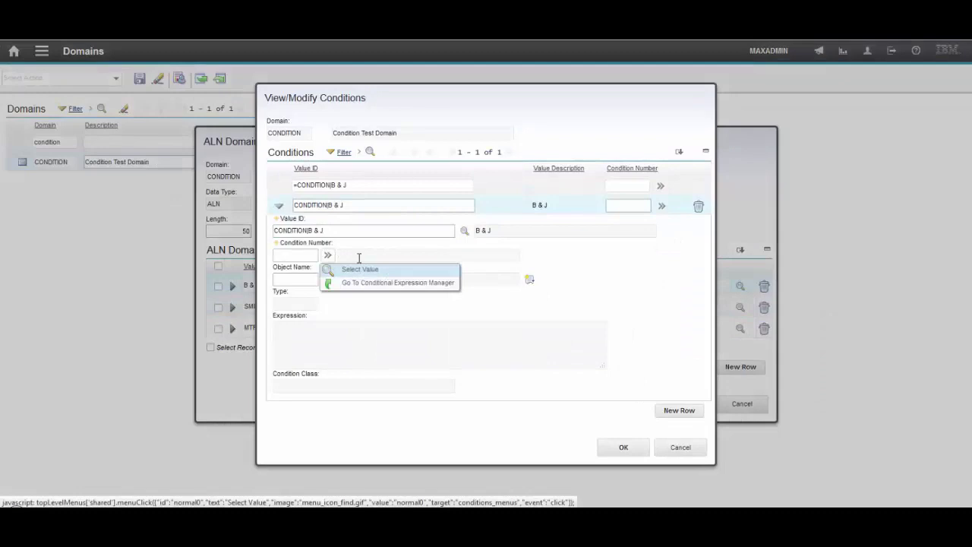
click(366, 285)
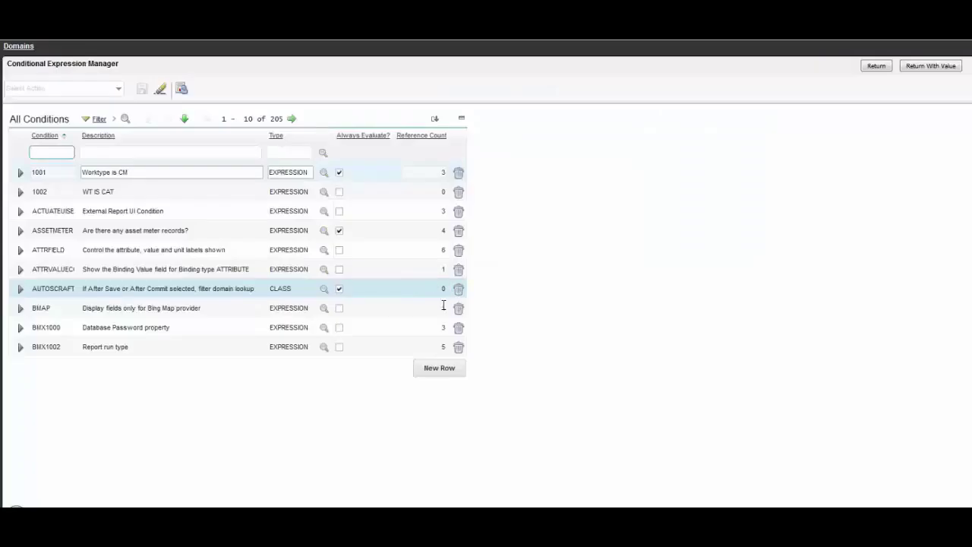
Create and save a new EXPRESSION condition described as WORKTYPE IS CAL with the expression :worktype='CAL'.
click(440, 370)
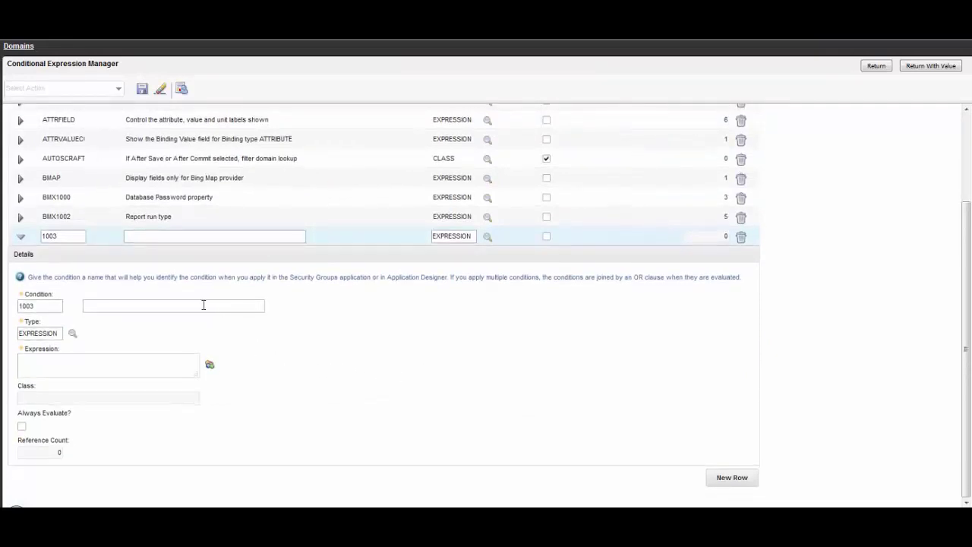
click(204, 304)
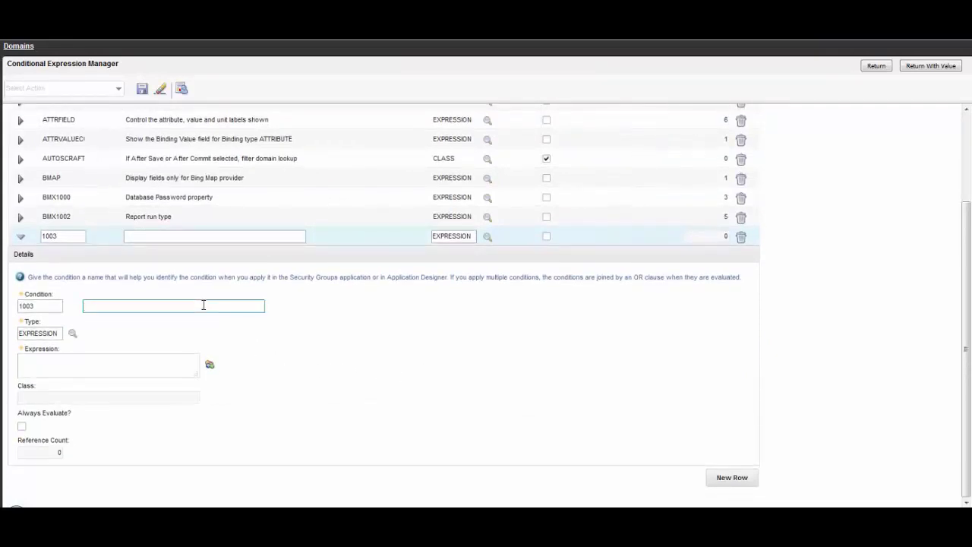
text(WORKTYPE IS CAL)
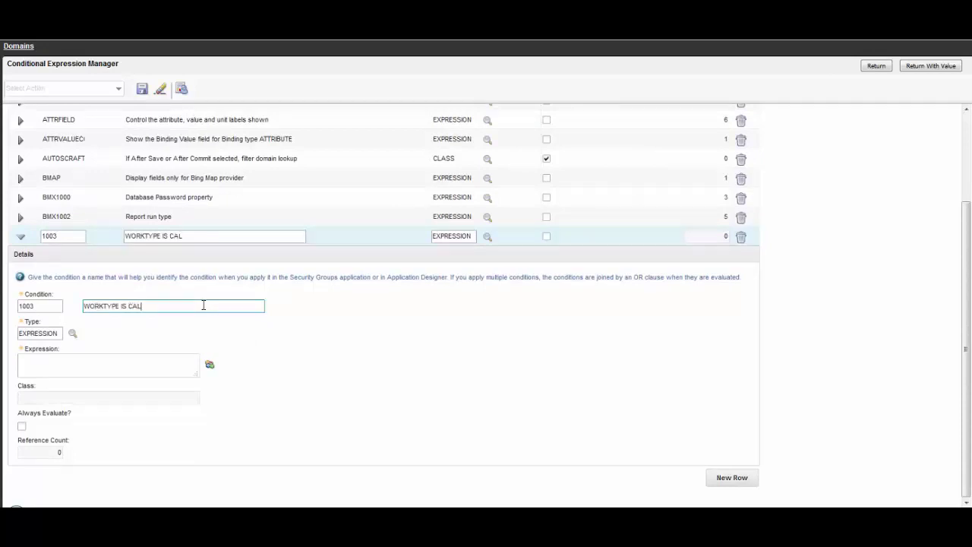
key(Tab)
key(Tab)
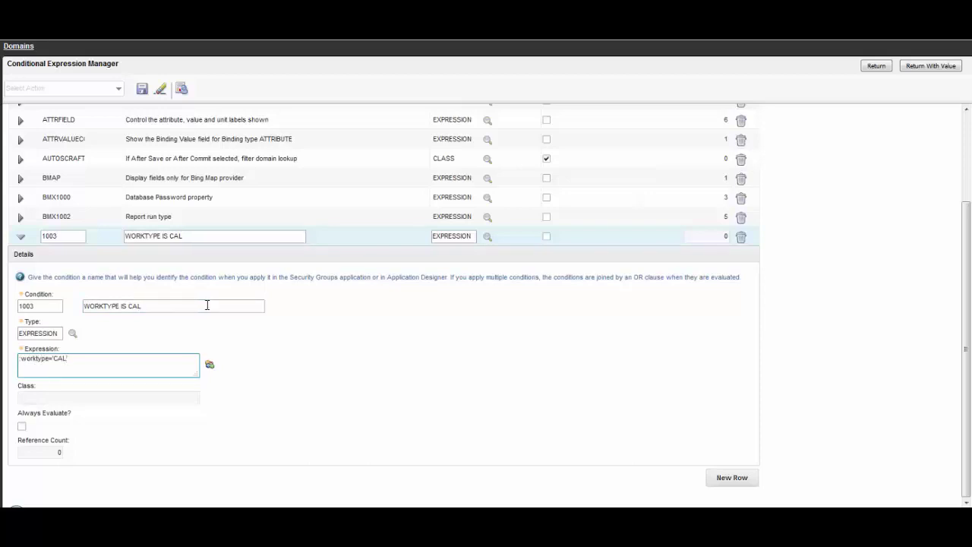
click(142, 89)
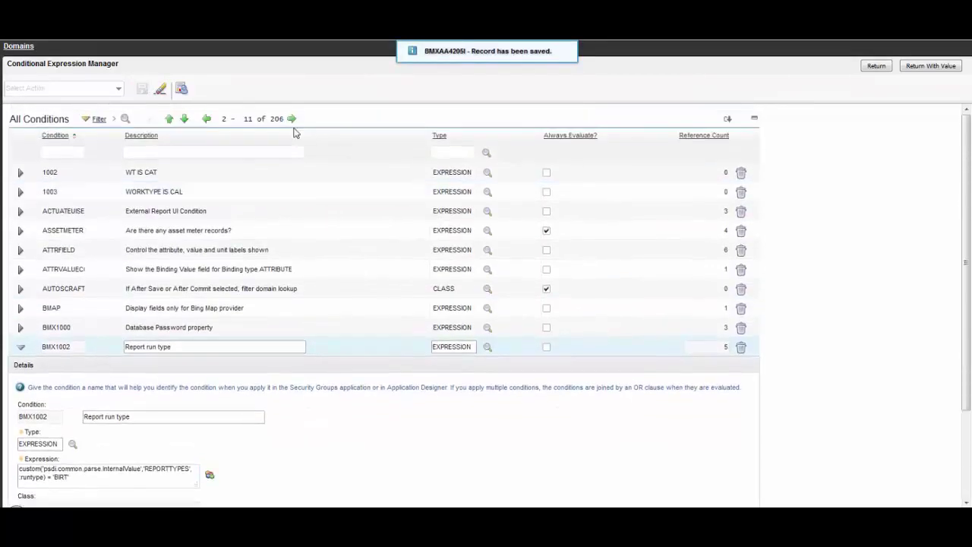
Assign condition 1003 to the B & J value with WORKORDER as the object name, and confirm the conditions.
click(20, 192)
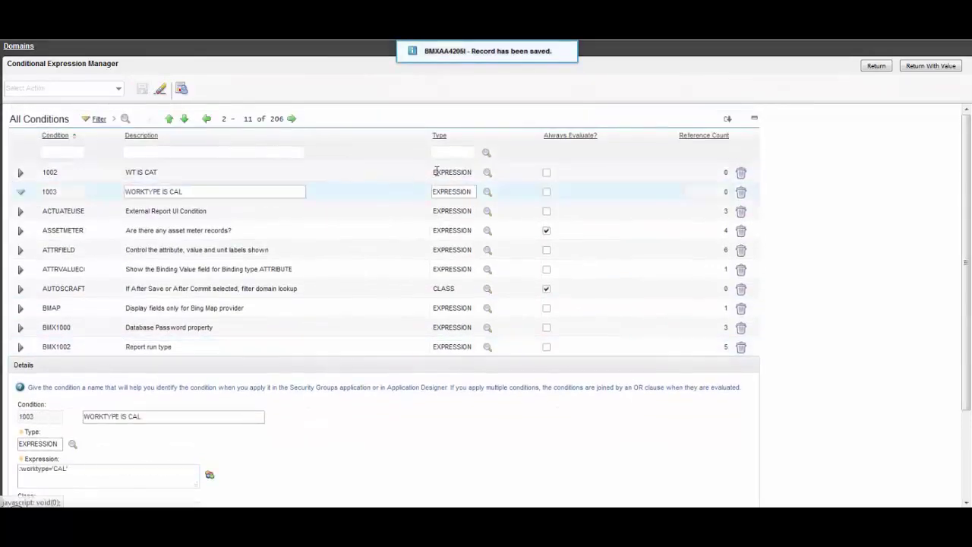
click(915, 68)
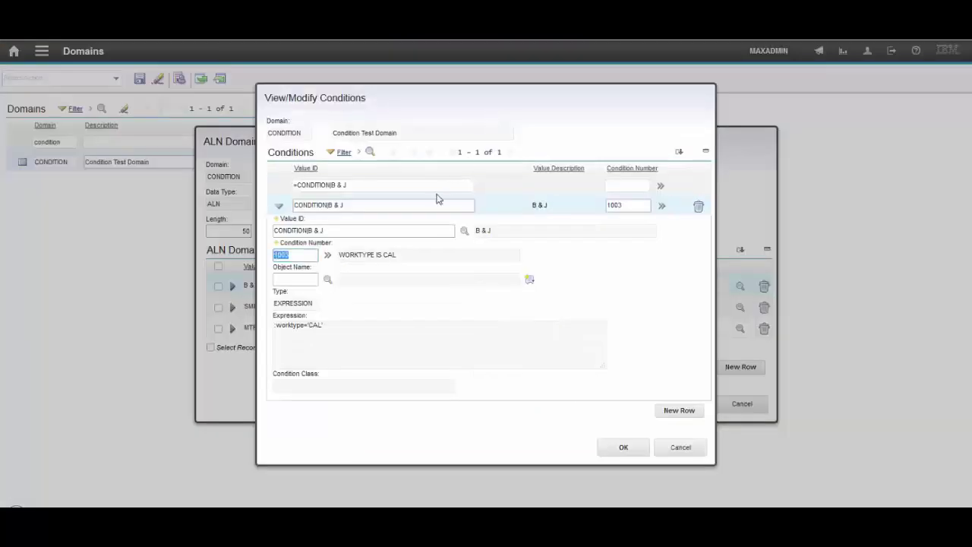
click(292, 281)
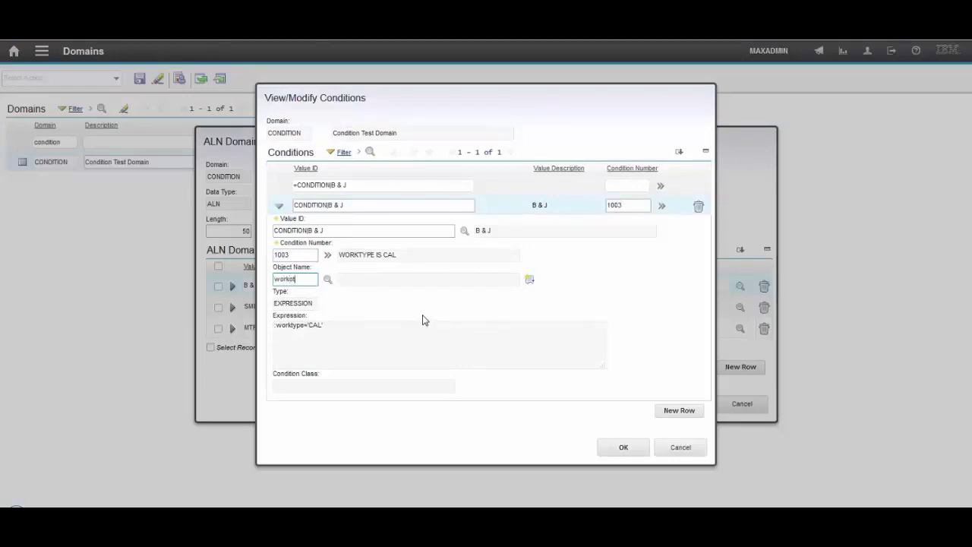
key(Tab)
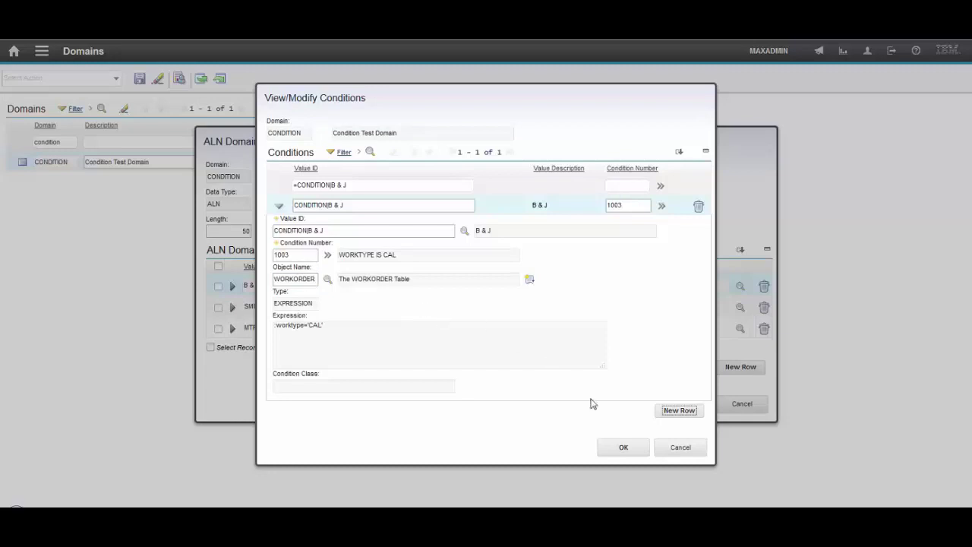
click(624, 447)
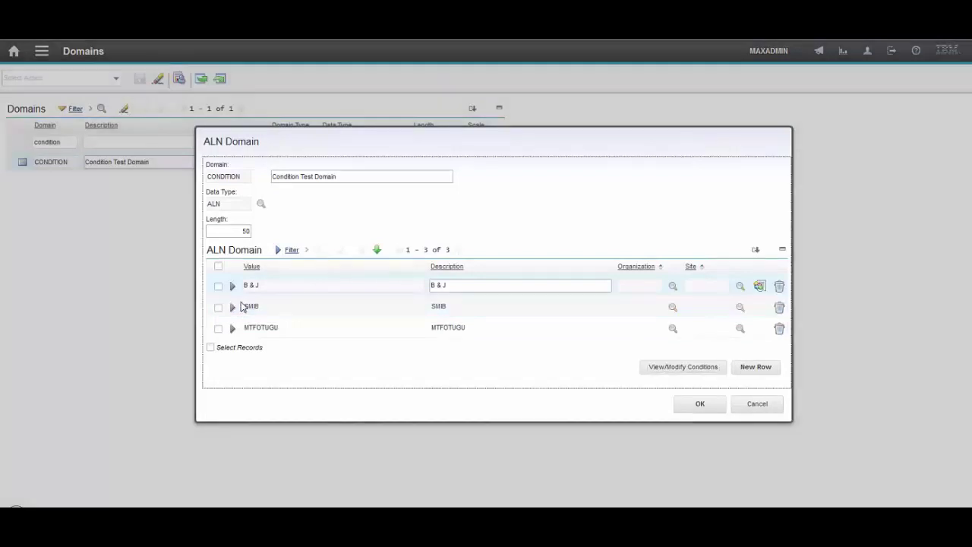
Add a condition row for the domain value SMIB and go to the Conditional Expression Manager for its condition number.
click(245, 306)
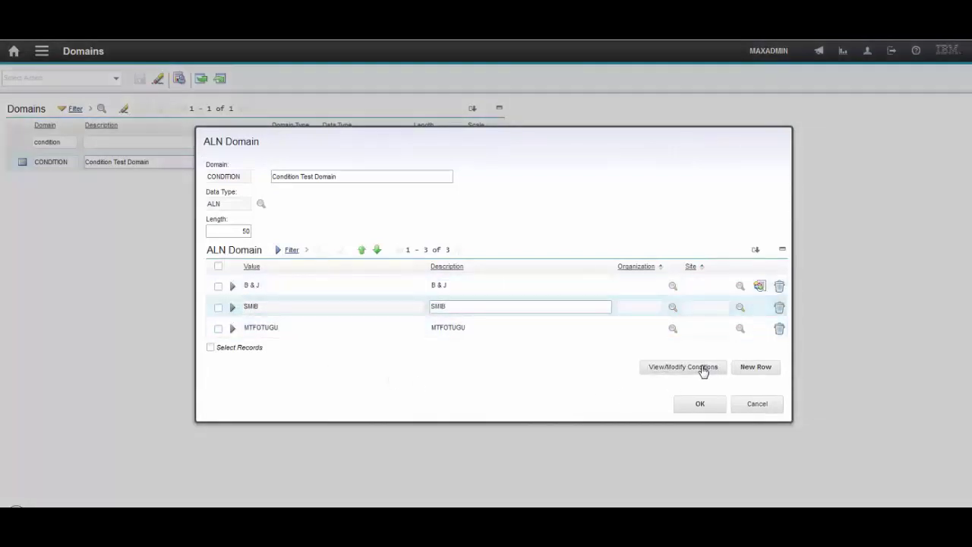
click(702, 370)
click(616, 323)
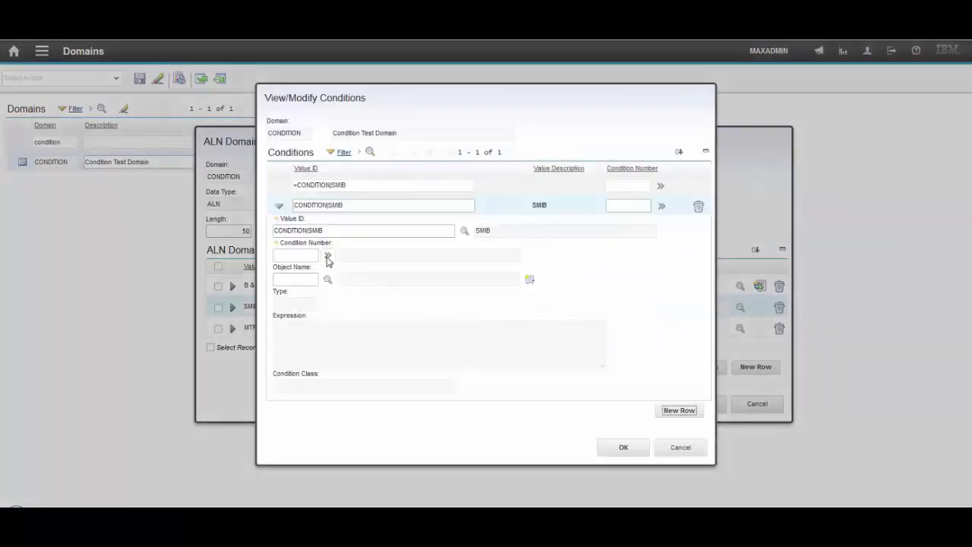
click(328, 255)
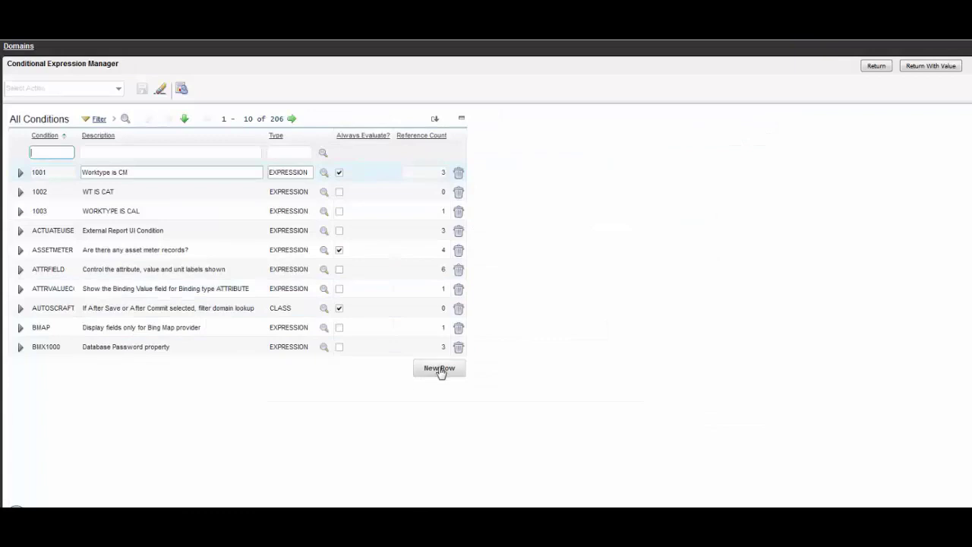
Create and save a new EXPRESSION condition that compares :supervisor with the supervisor's name, and describe it accordingly.
click(439, 369)
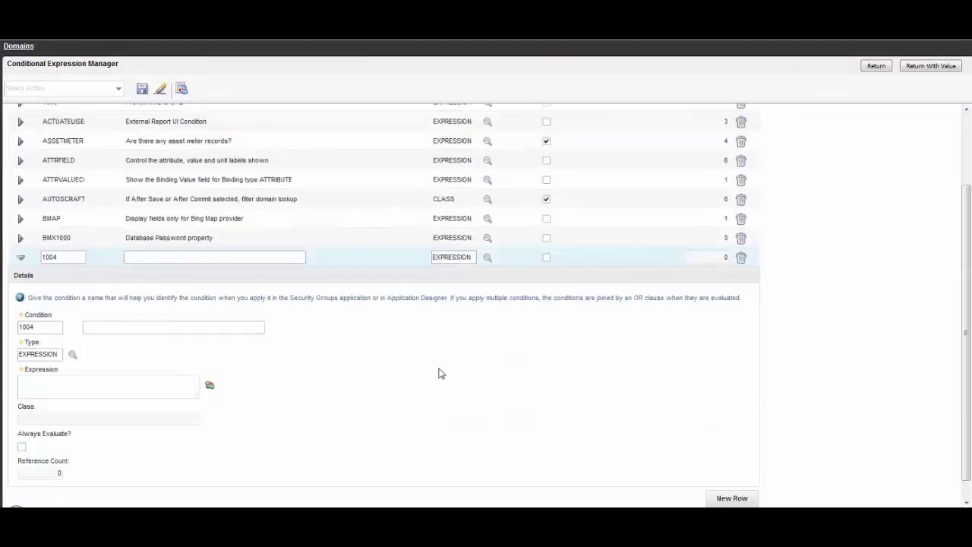
click(168, 330)
text(SUPERVISOR IS LEA)
key(Tab)
key(Tab)
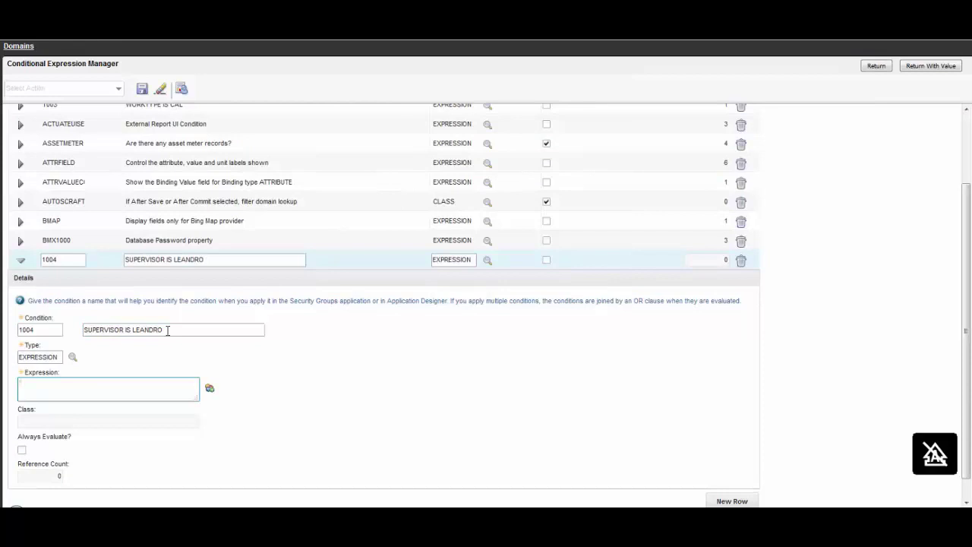
text(supervisor=LEANDRO')
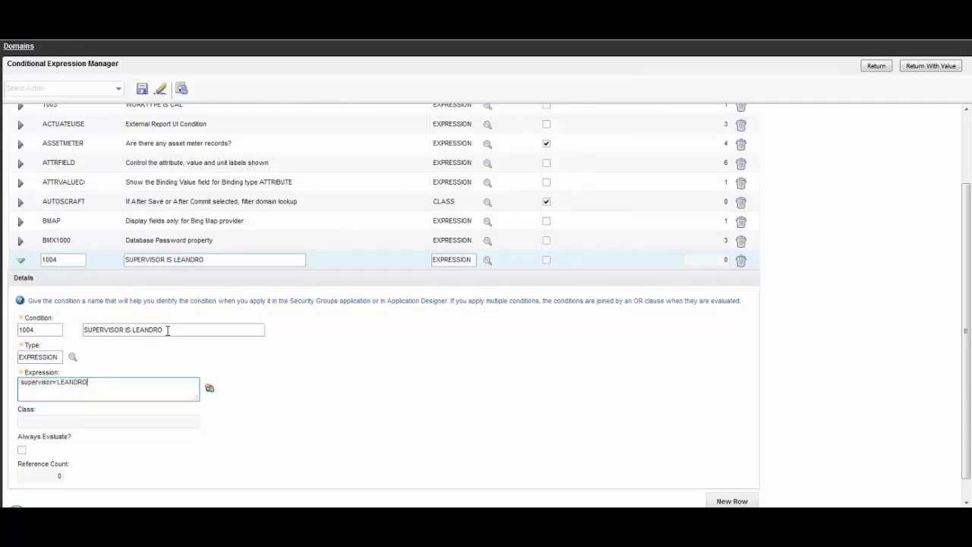
click(141, 89)
Return condition 1004 to the SMIB value, set its object name to WORKORDER, and confirm the conditions.
scroll(354, 341, up, 1)
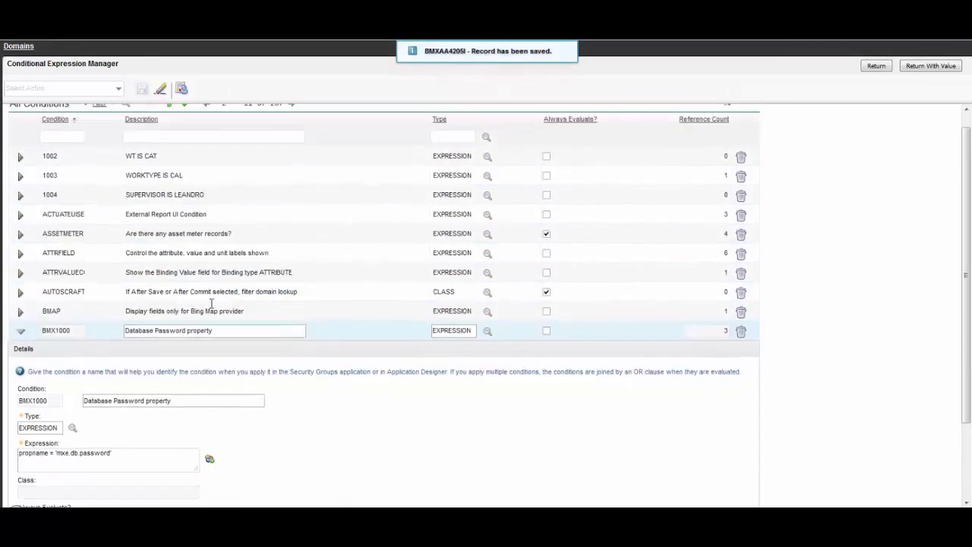
click(98, 193)
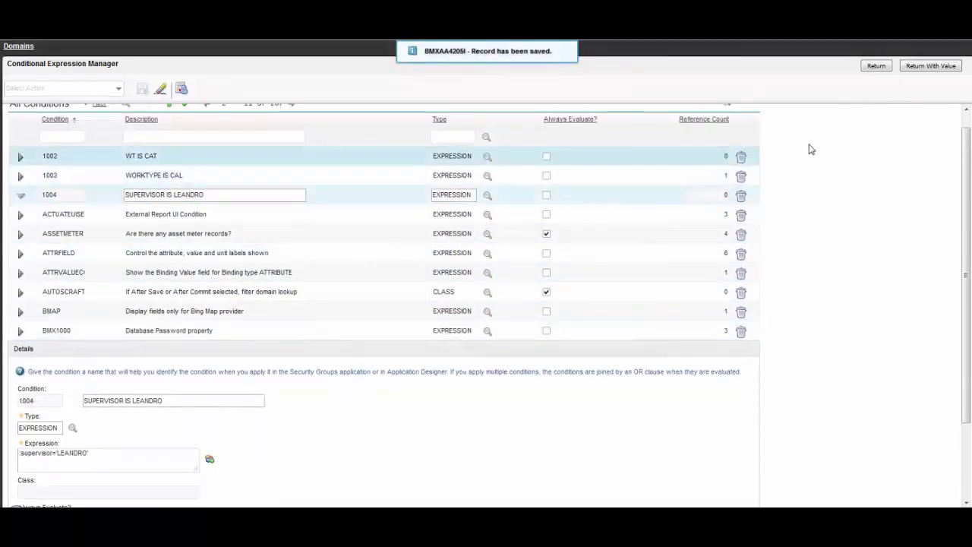
click(925, 68)
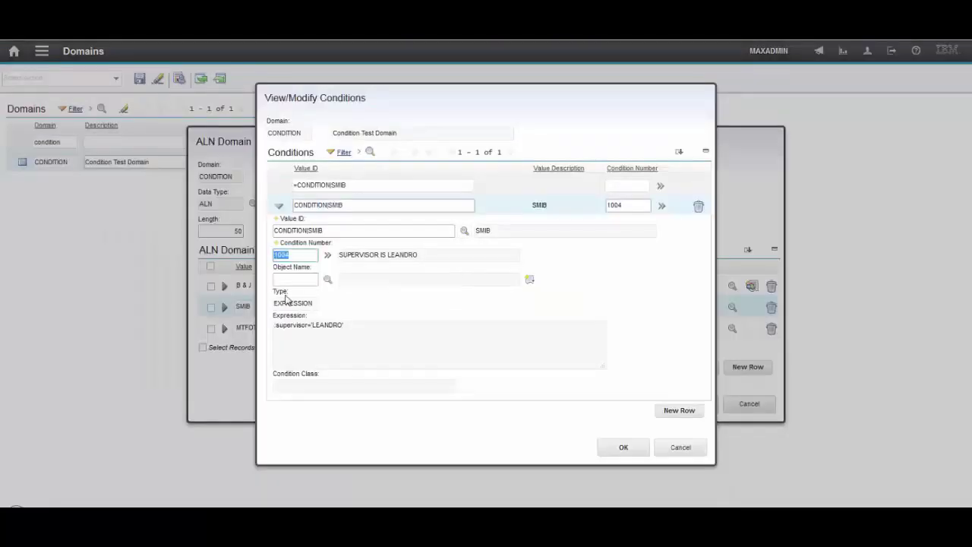
click(300, 279)
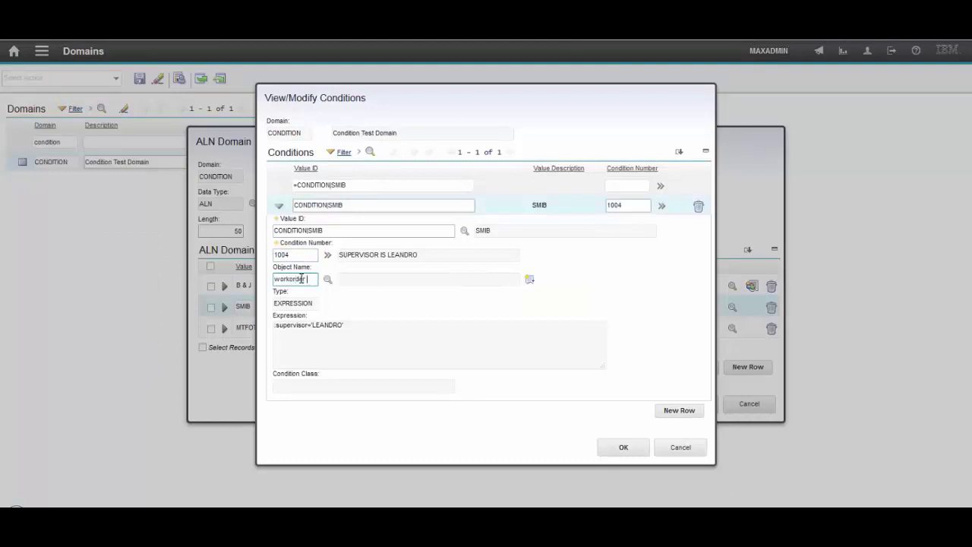
text(workorder)
key(Tab)
click(627, 449)
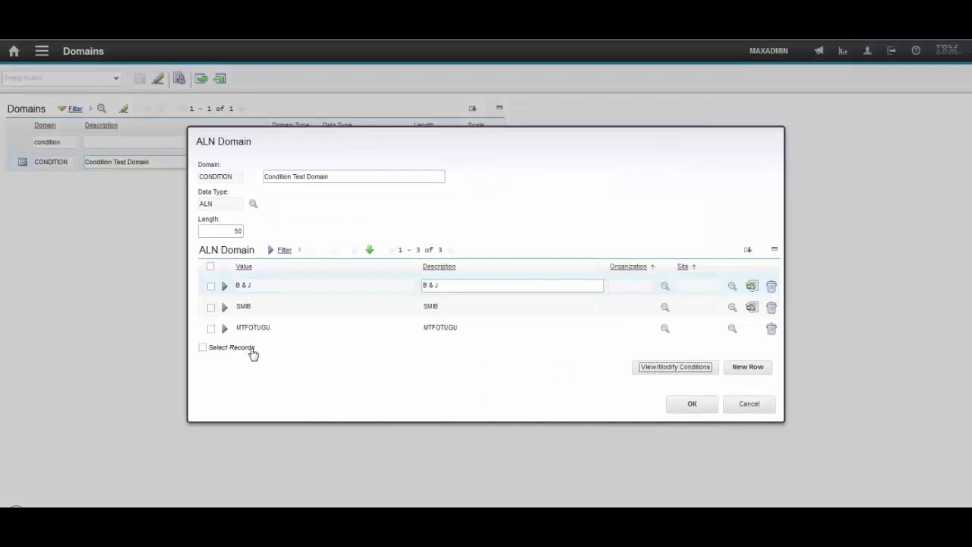
Add a condition row for the domain value MTFOTUGU and go to the Conditional Expression Manager for its condition number.
click(238, 328)
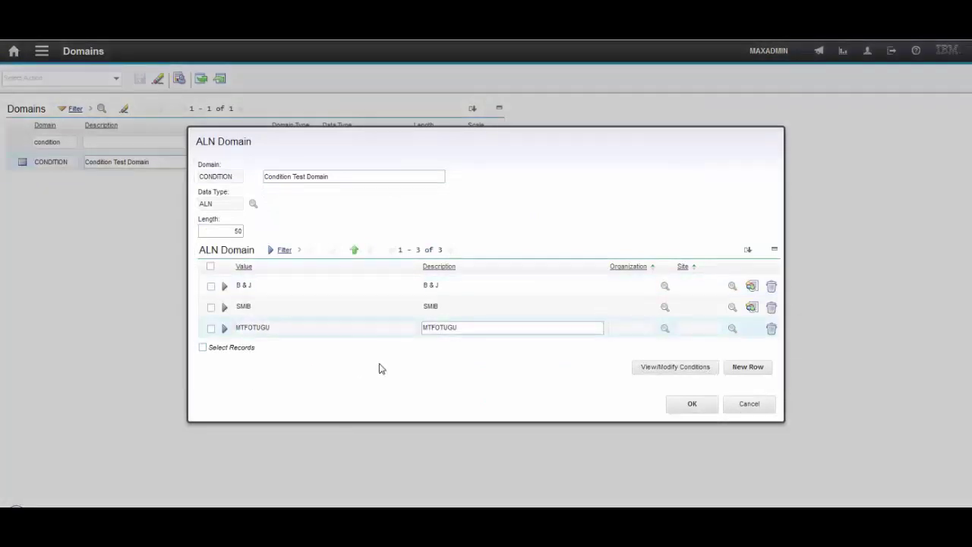
click(678, 370)
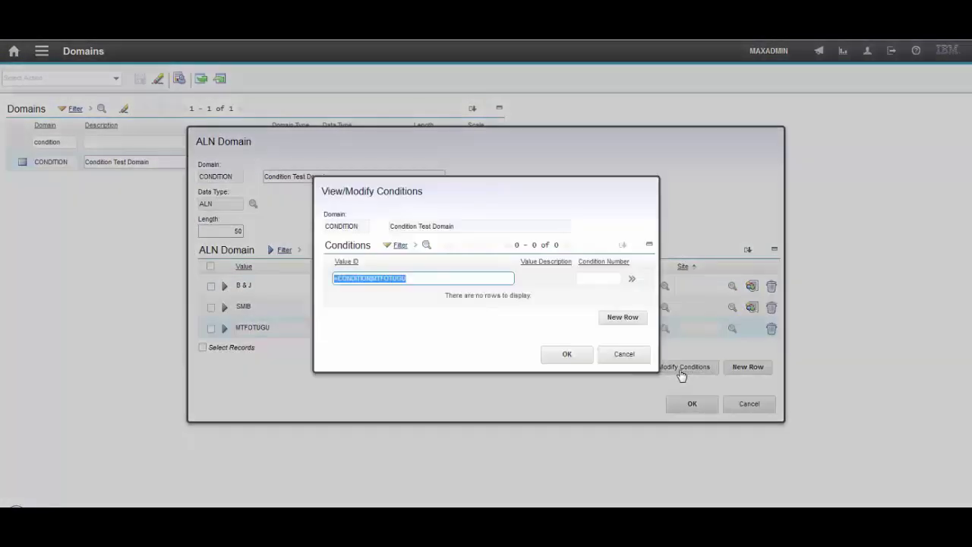
click(624, 317)
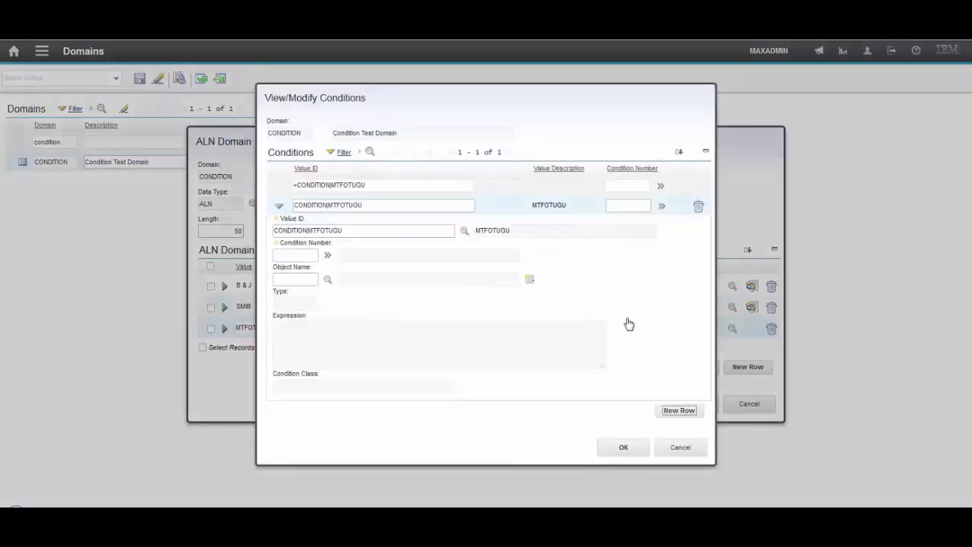
click(328, 255)
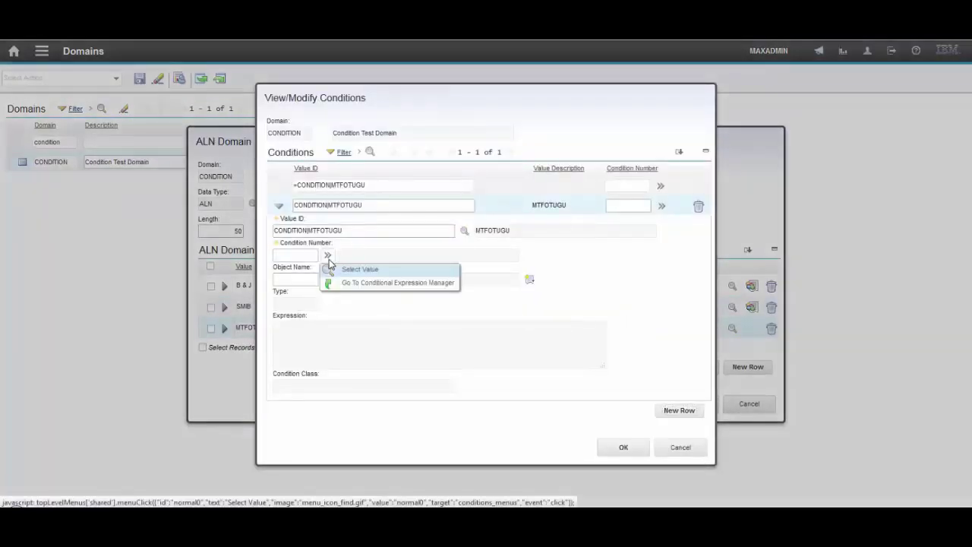
click(361, 283)
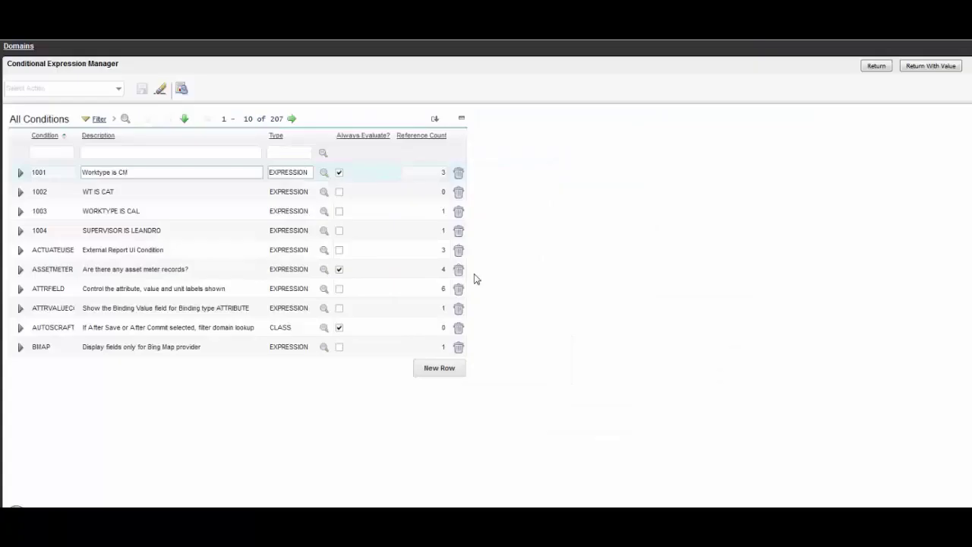
Create and save a new EXPRESSION condition described as WO PHONE with the expression :phone is not null.
click(443, 371)
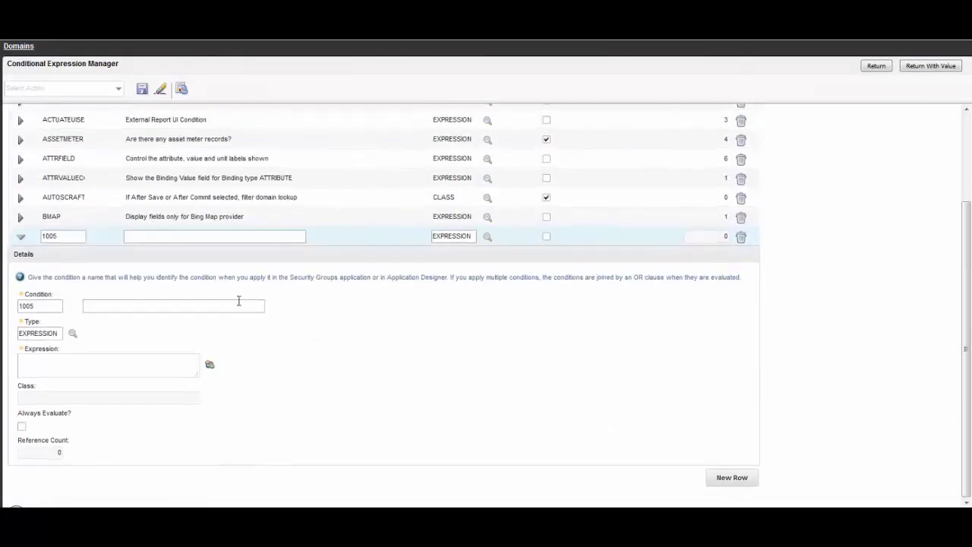
click(238, 307)
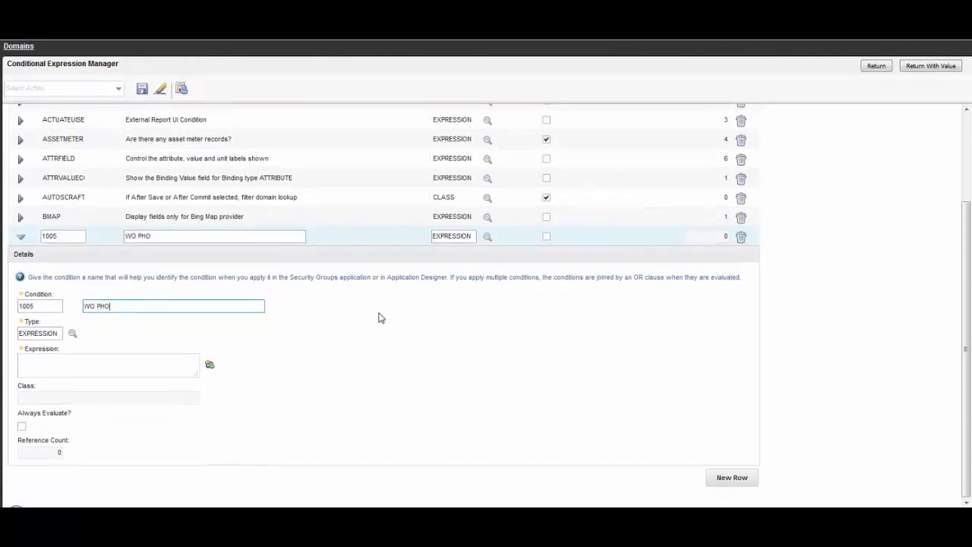
key(Tab)
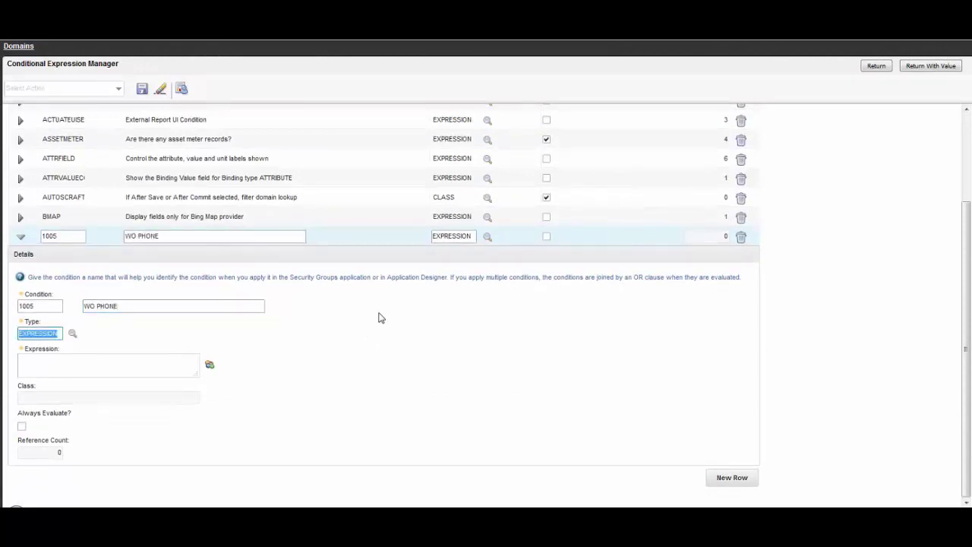
key(Tab)
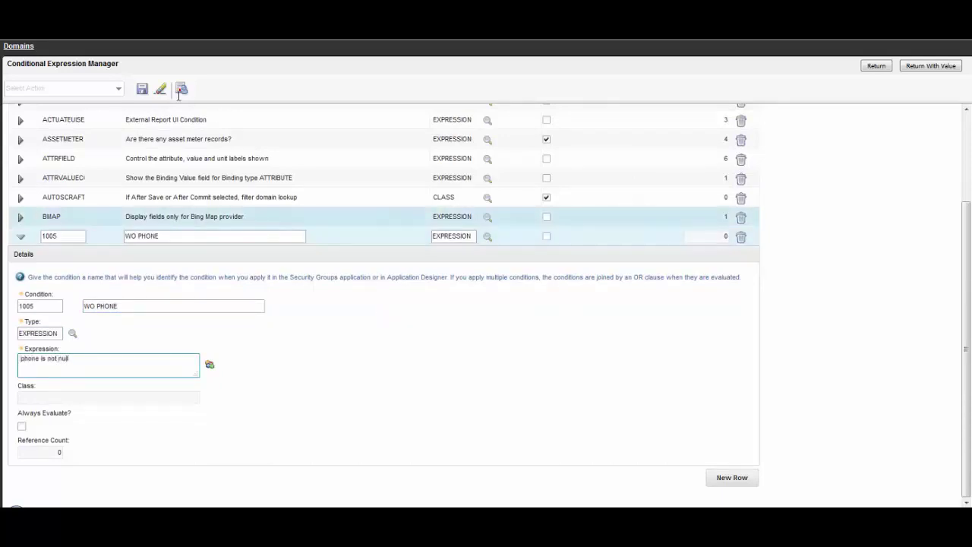
click(141, 90)
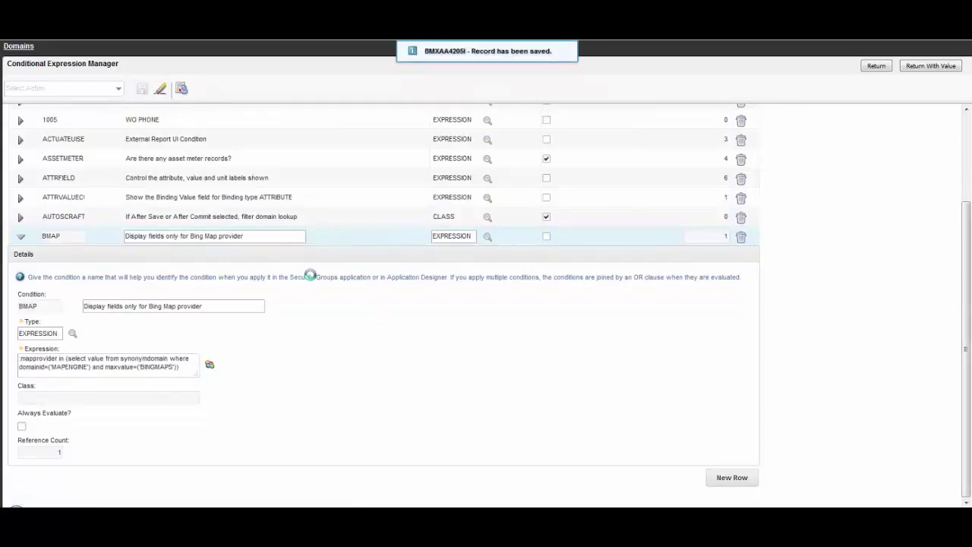
Assign condition 1005 to the MTFOTUGU value with WORKORDER as the object name, and confirm the conditions and the ALN domain.
click(102, 232)
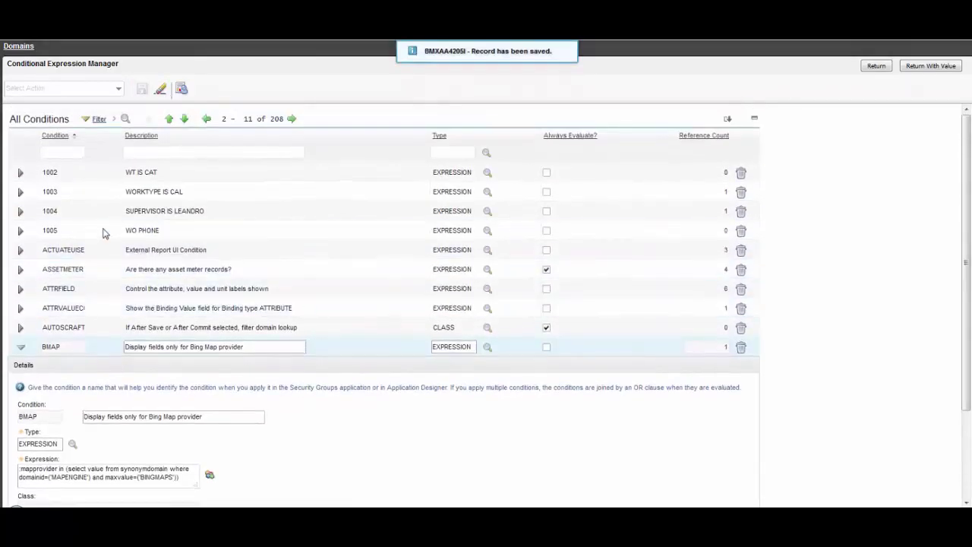
click(931, 67)
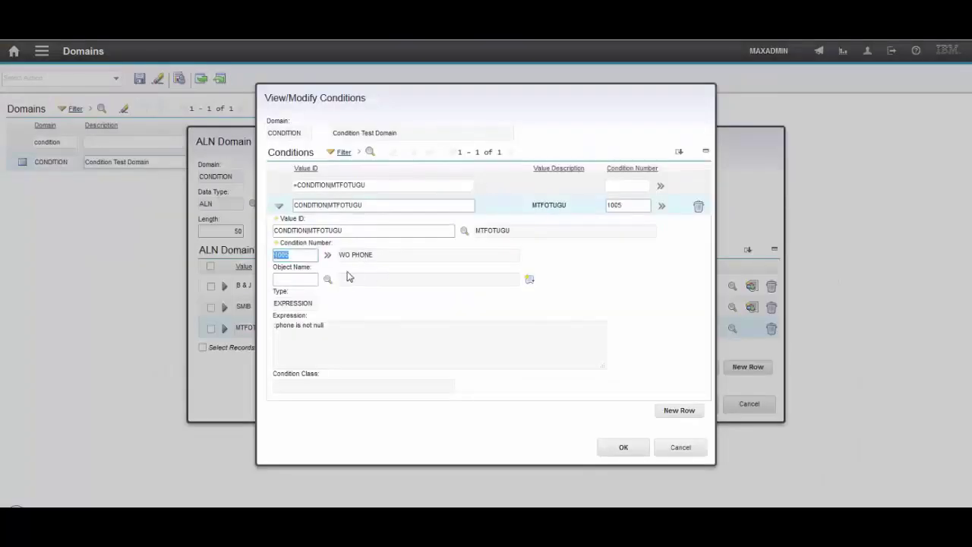
click(307, 278)
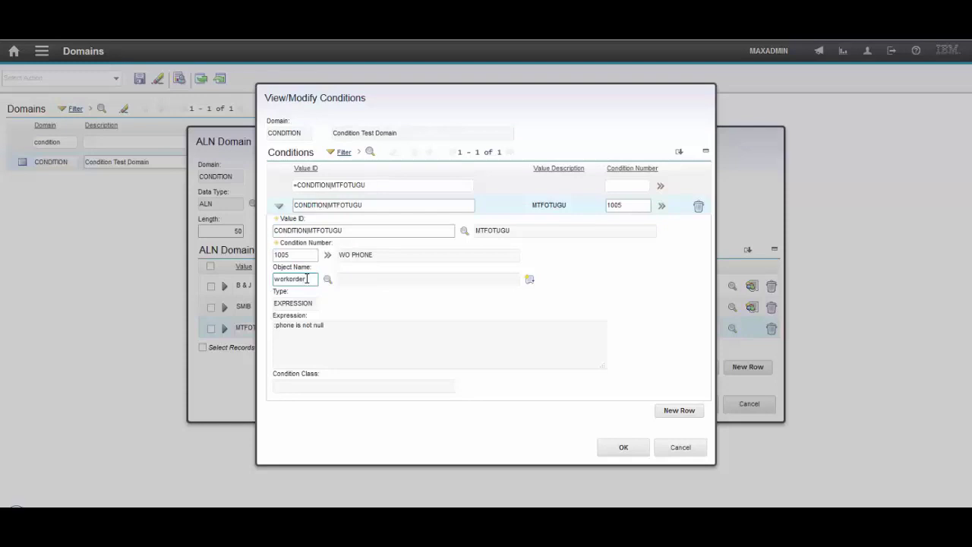
key(Tab)
click(623, 448)
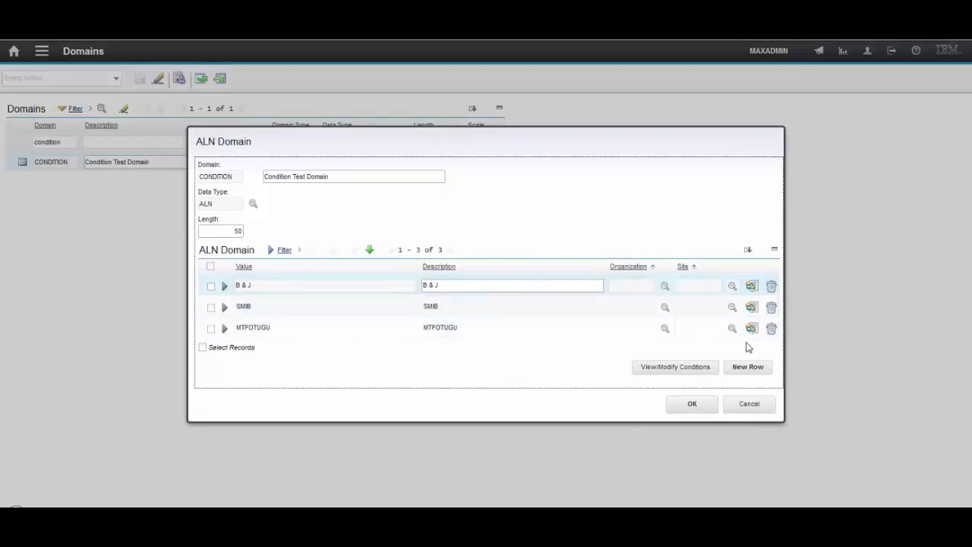
click(685, 406)
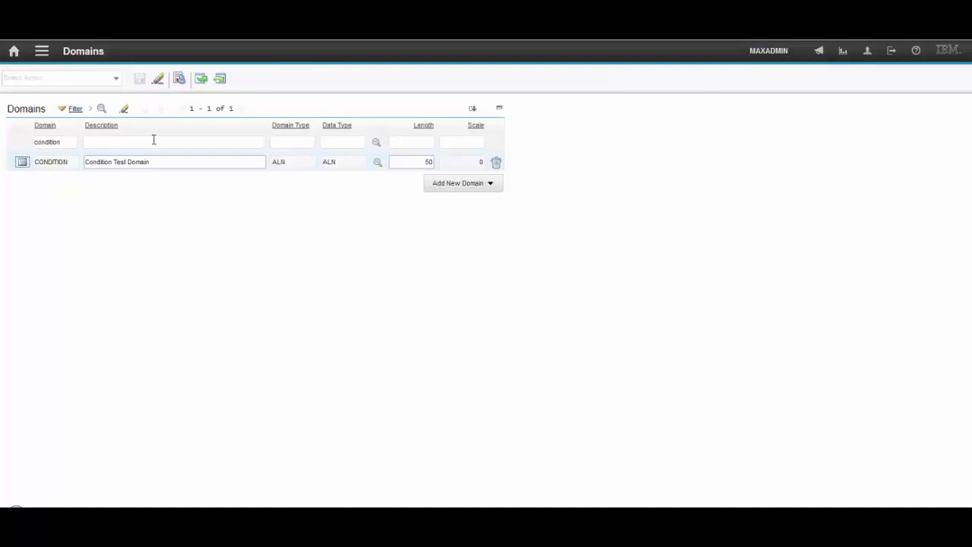
Switch to Work Order Tracking, open the Bearing work order at NEEDHAM, and check the values offered for DOMAIN CONDITION.
click(42, 51)
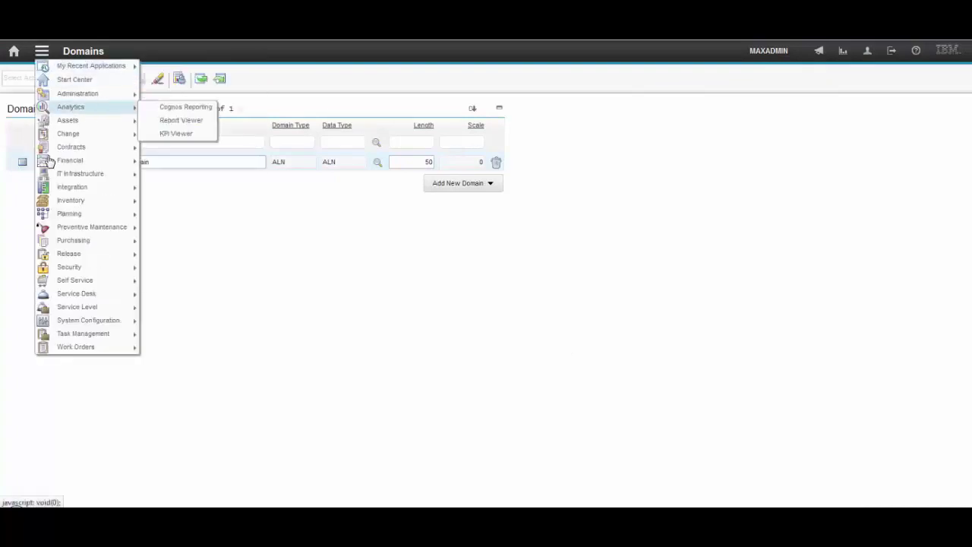
mouse_move(124, 350)
click(194, 346)
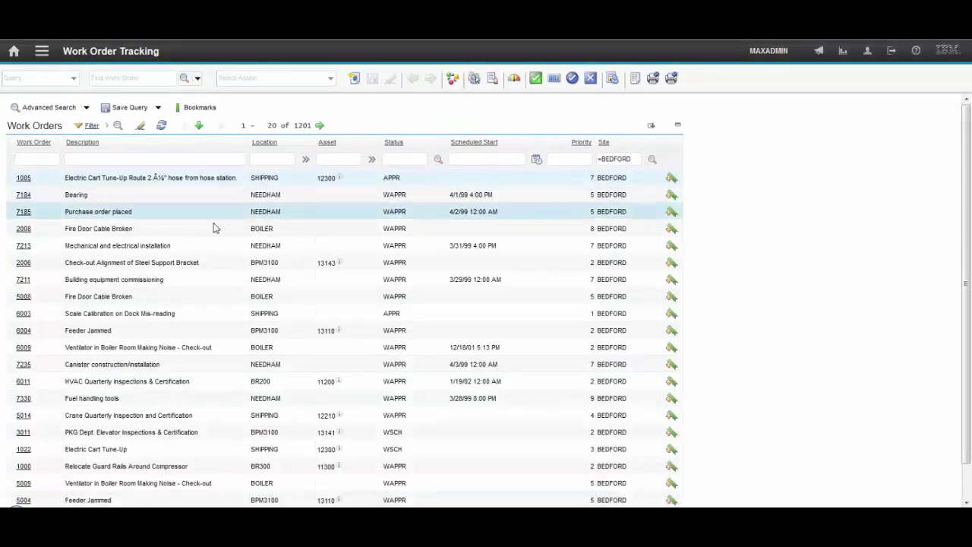
click(24, 195)
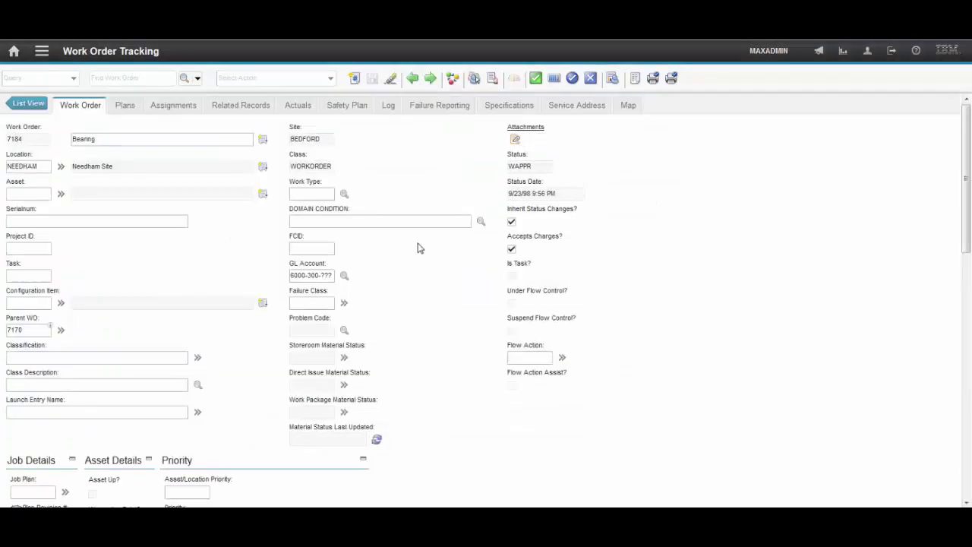
click(480, 221)
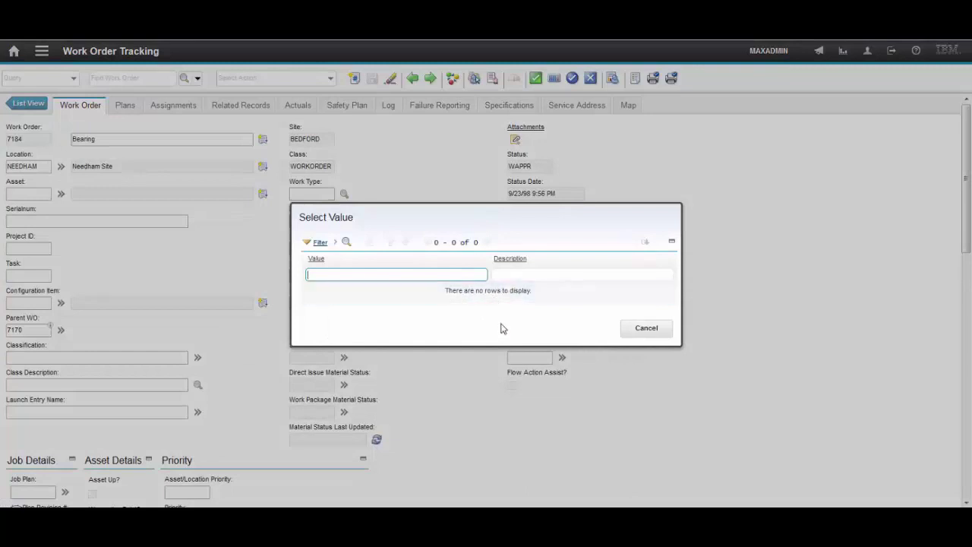
click(646, 328)
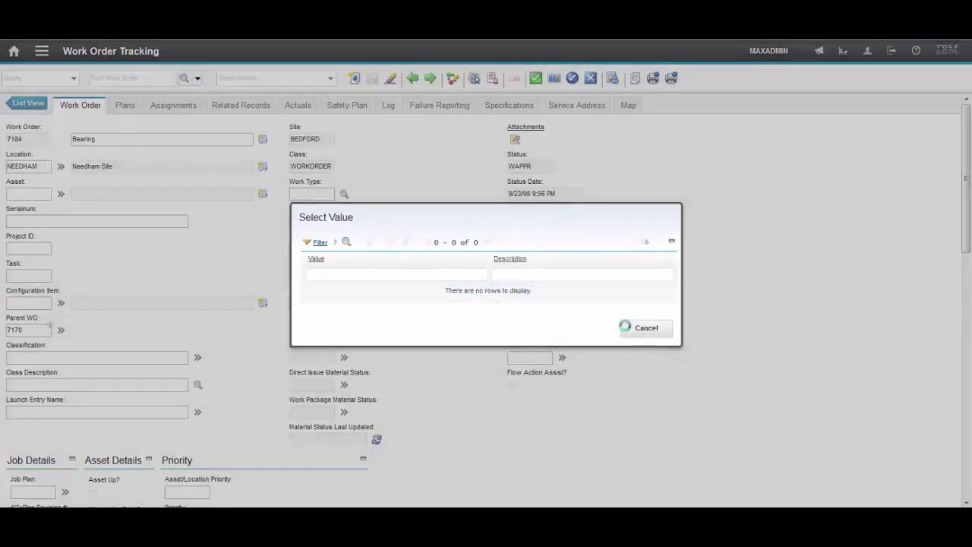
Set the work order's work type to CAL and check the values offered for DOMAIN CONDITION.
click(344, 194)
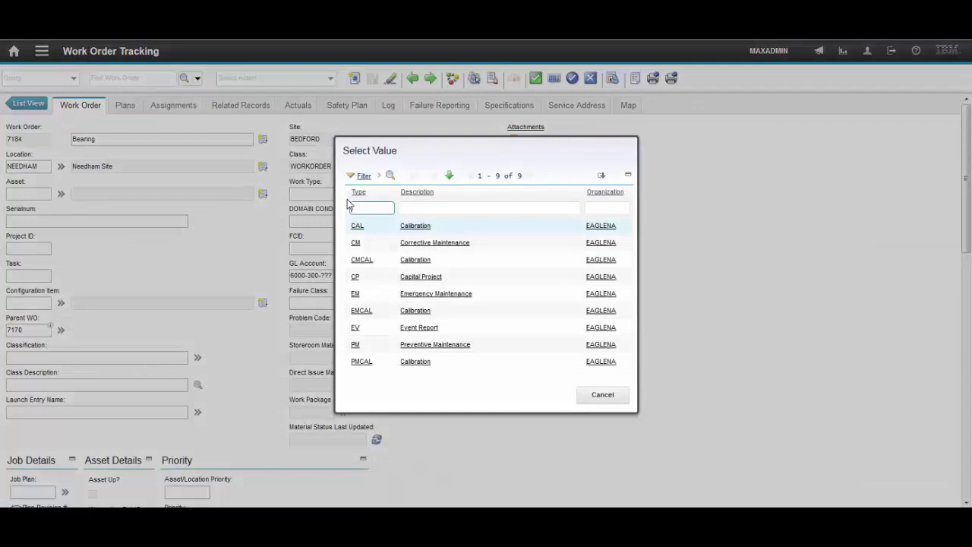
click(357, 227)
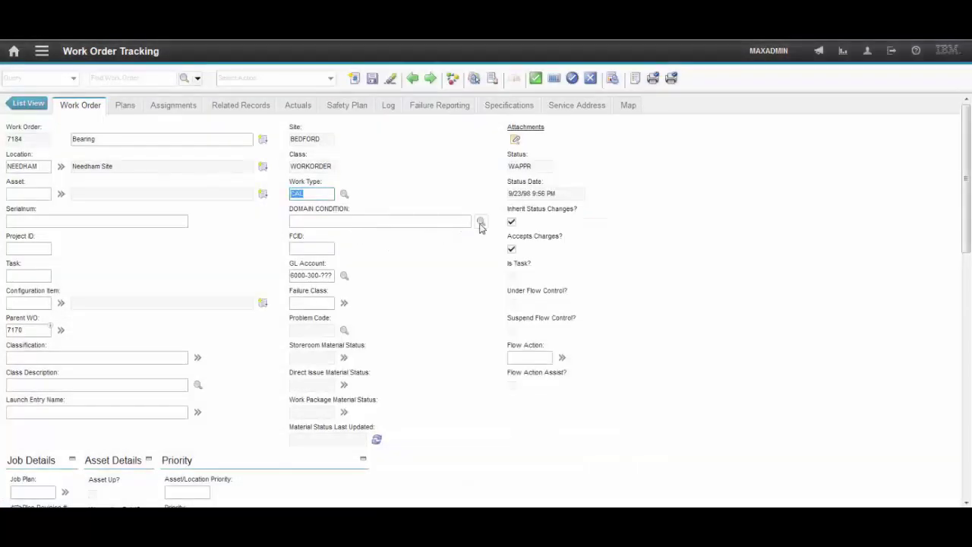
click(482, 222)
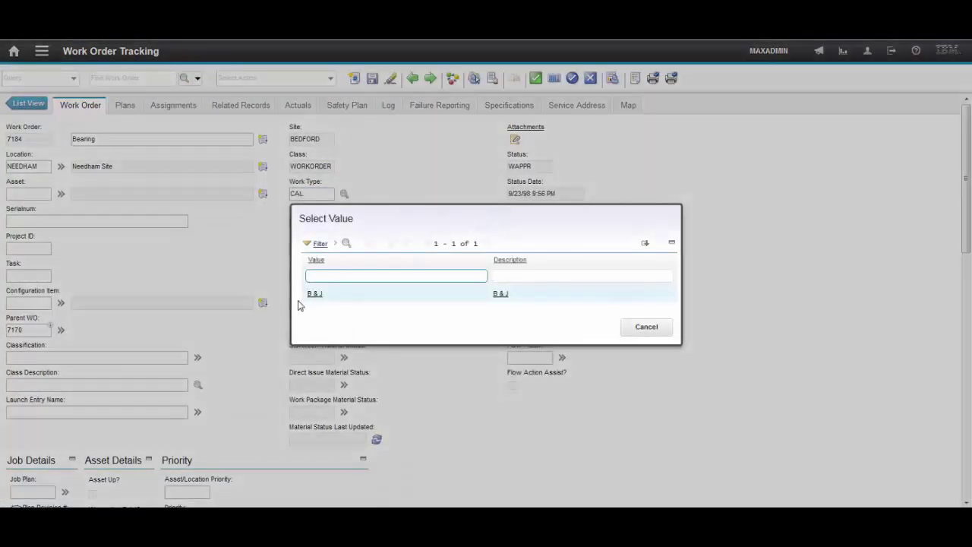
click(645, 328)
Set the work order's supervisor to the person used in the supervisor condition.
scroll(437, 285, down, 3)
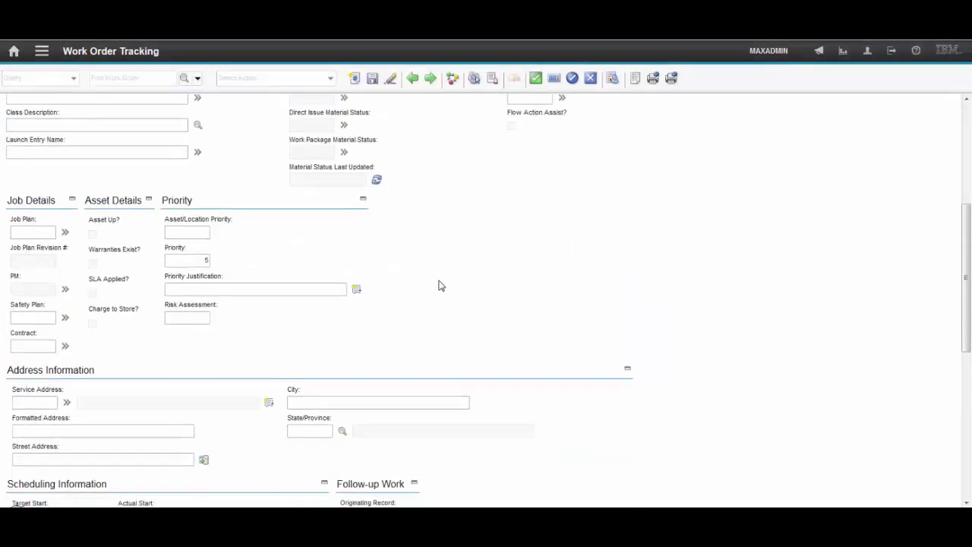
scroll(439, 285, down, 5)
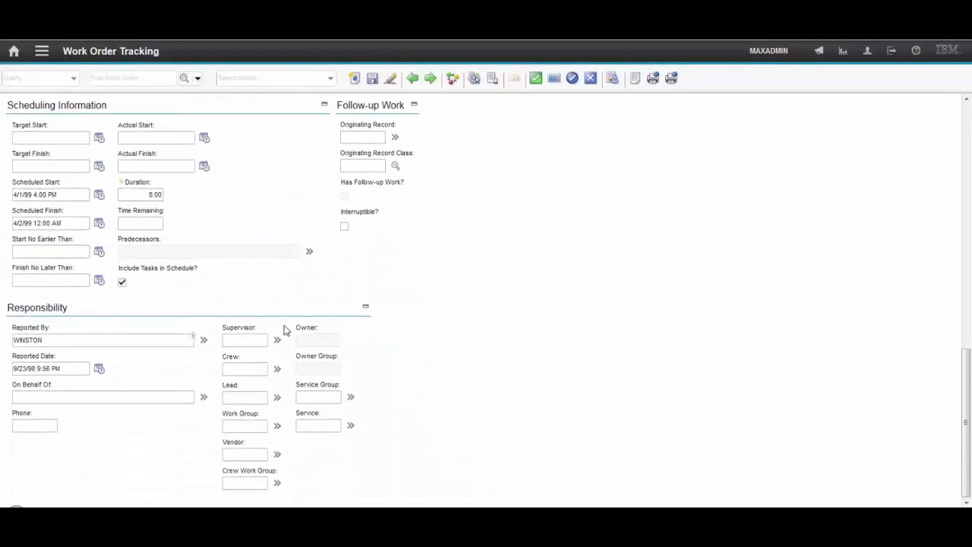
click(277, 342)
click(317, 356)
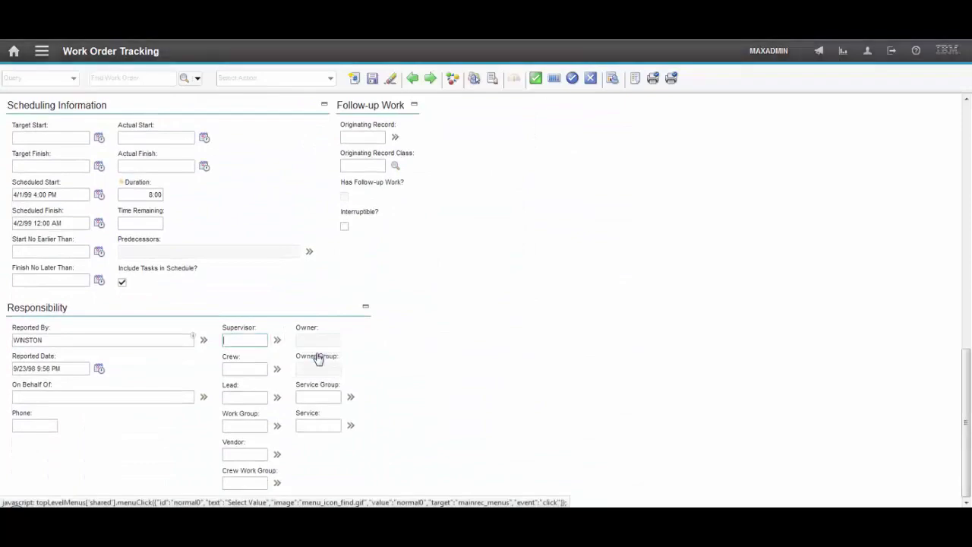
click(255, 408)
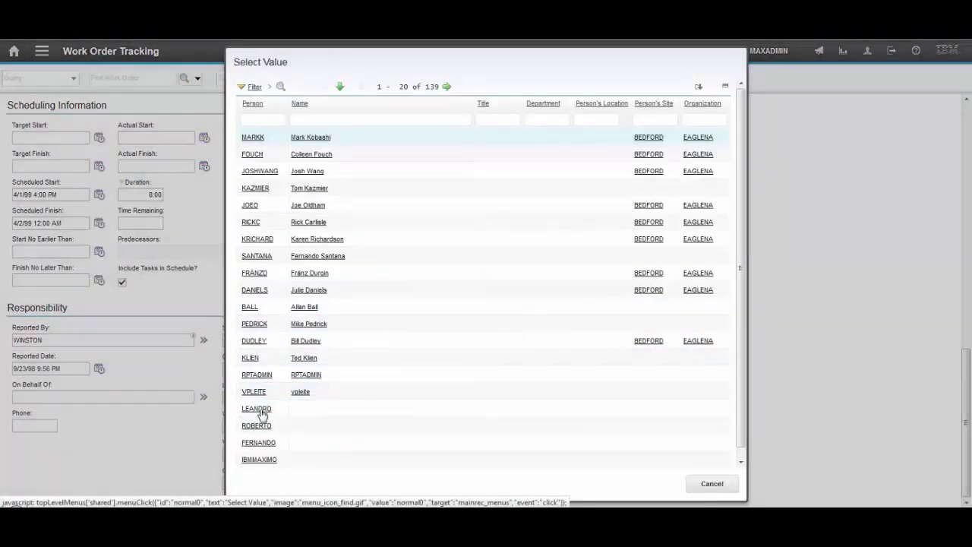
Check which values DOMAIN CONDITION offers with both work type and supervisor set, leaving the field empty.
scroll(448, 304, up, 10)
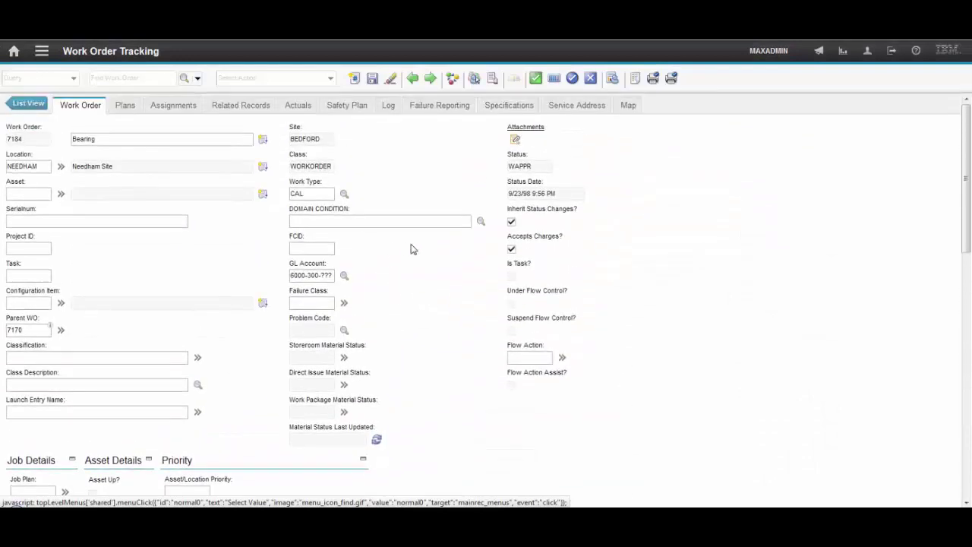
click(480, 221)
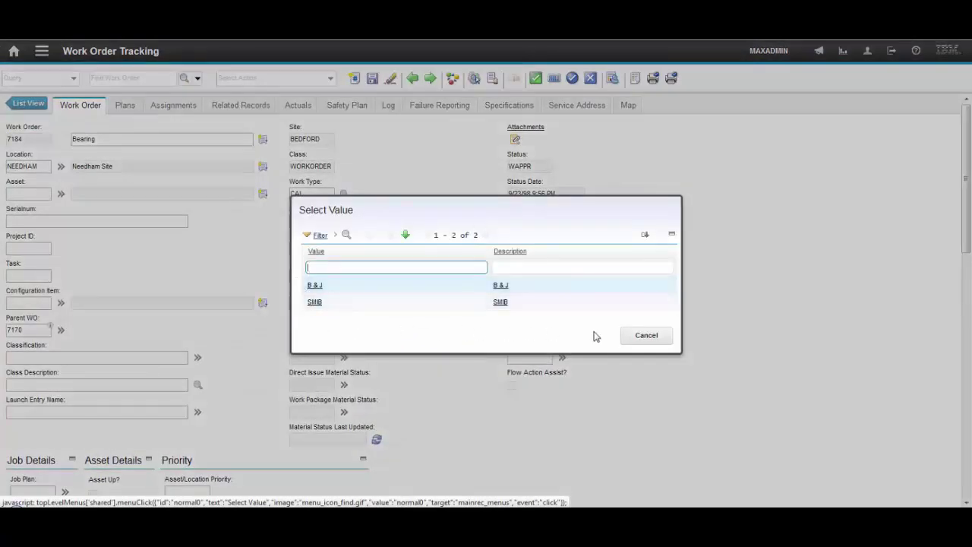
click(647, 337)
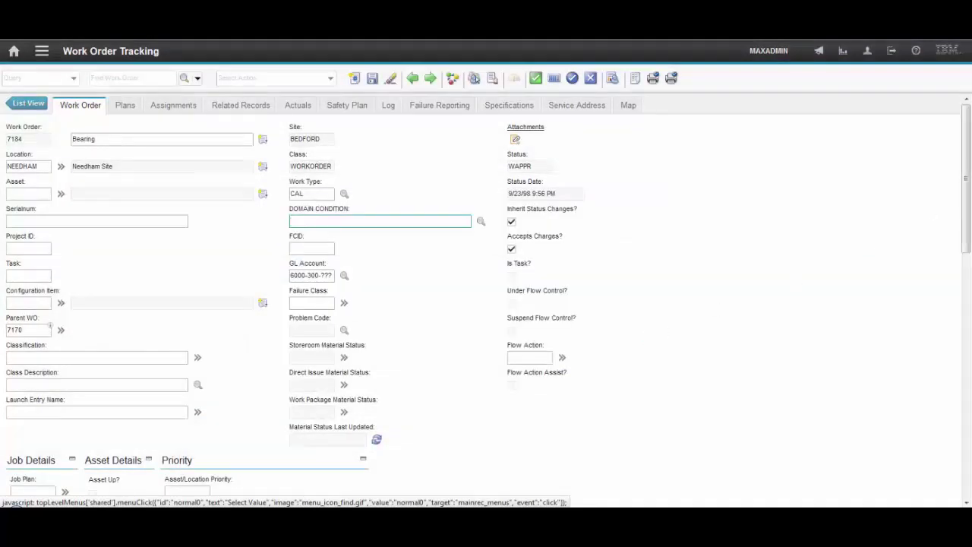
Fill in the work order's phone number to match the phone condition and check the values offered for DOMAIN CONDITION, leaving that field empty.
scroll(171, 450, down, 10)
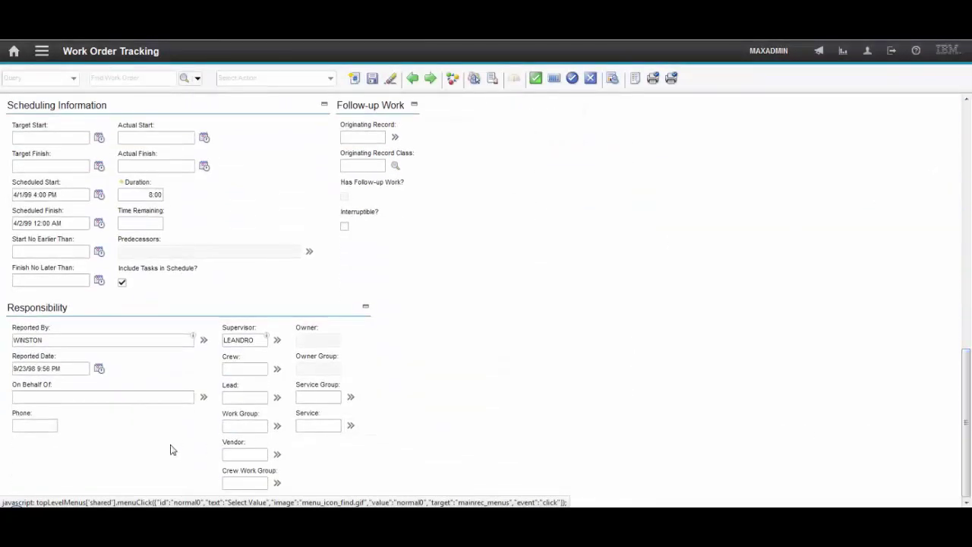
click(36, 426)
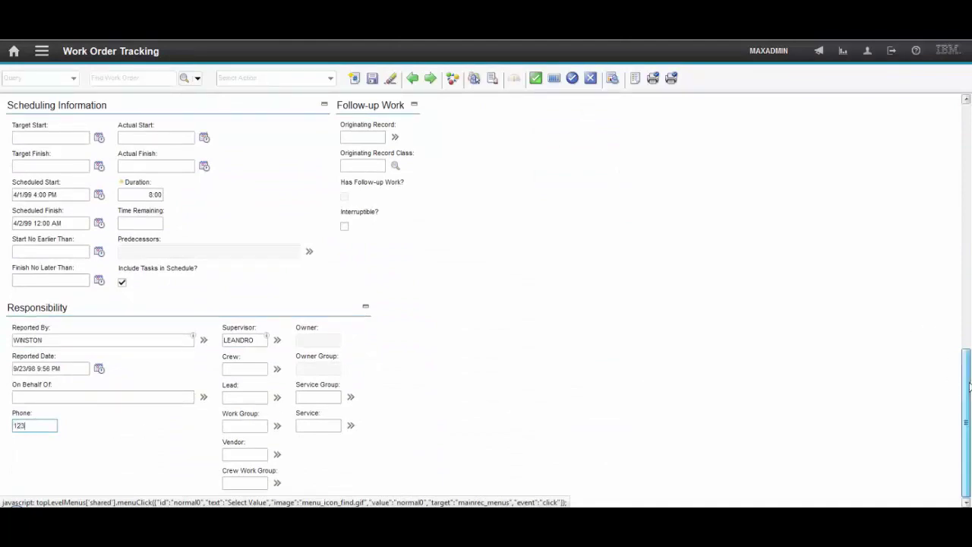
scroll(625, 217, up, 10)
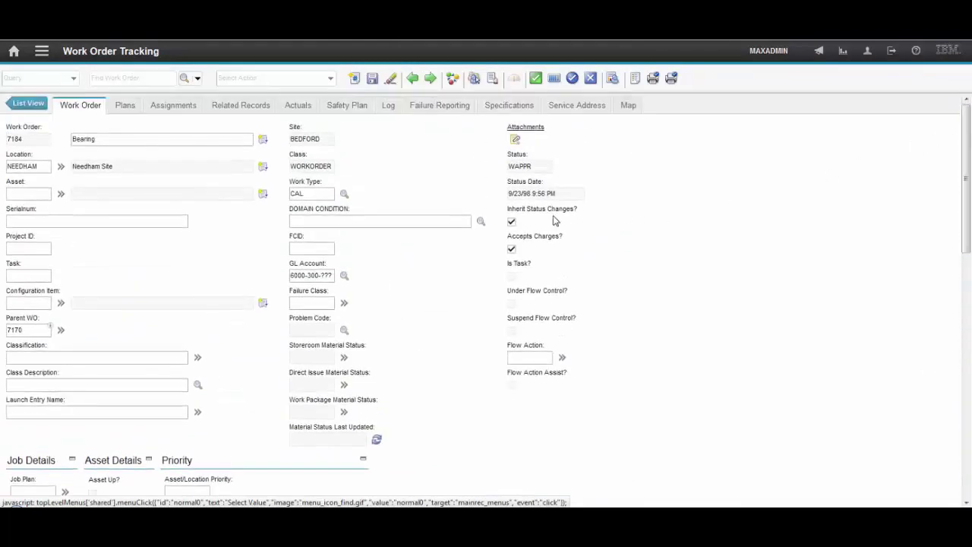
click(480, 221)
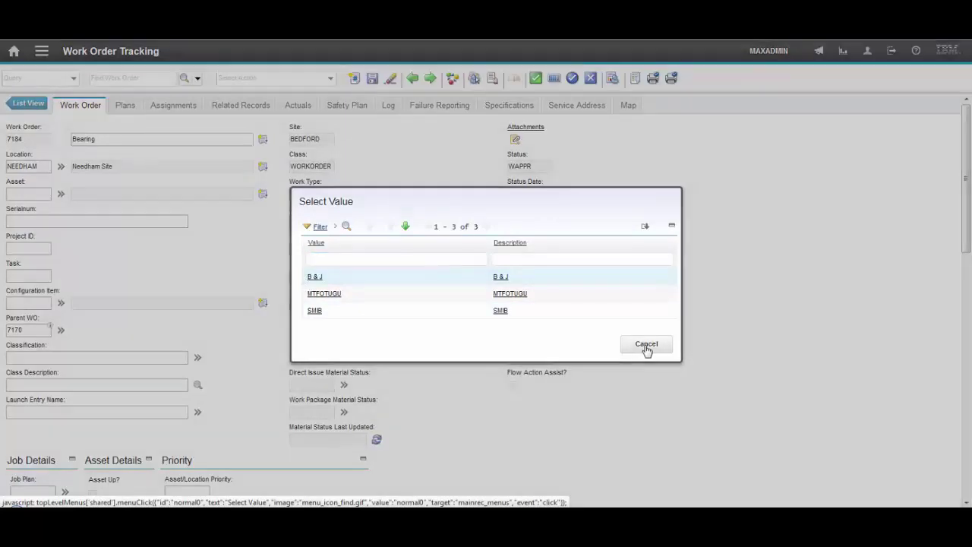
click(647, 347)
Save the Bearing work order and sign out.
click(369, 79)
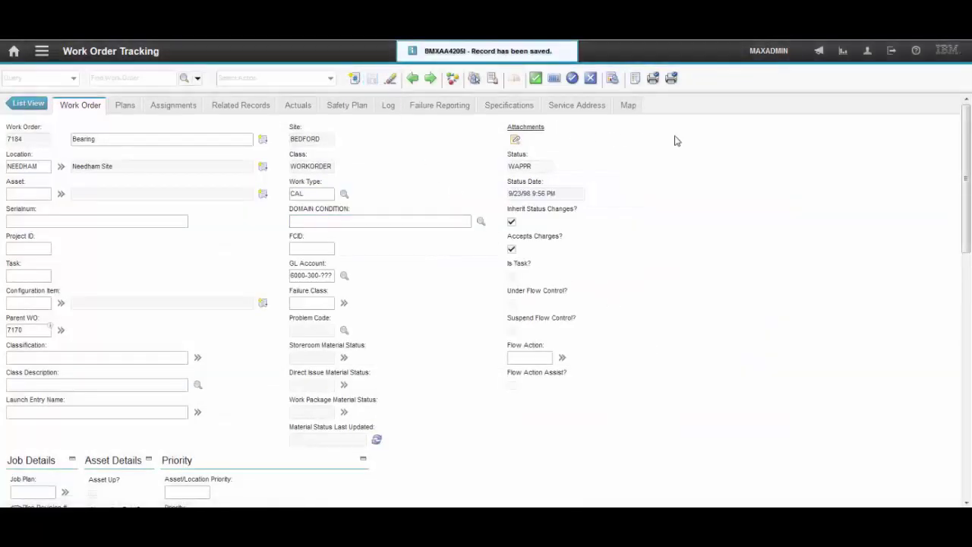
click(893, 53)
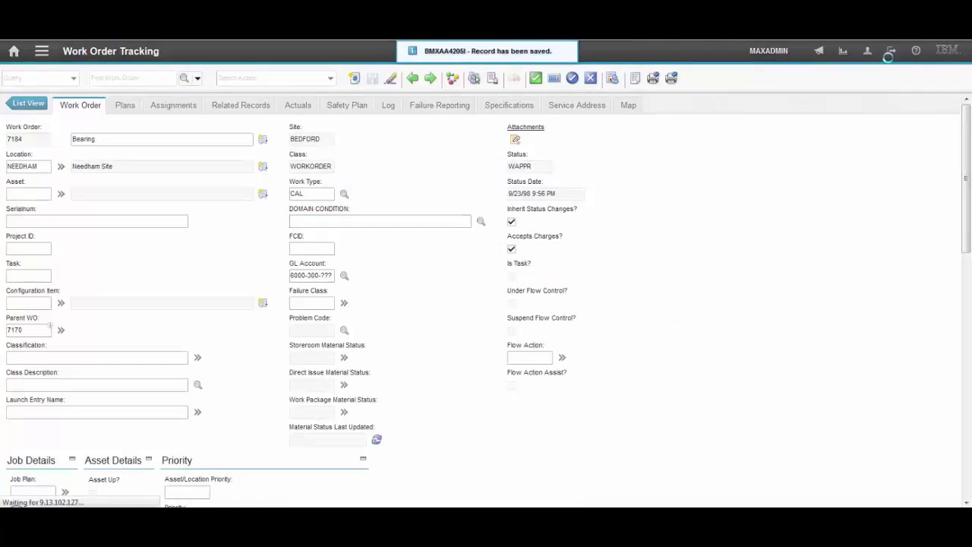